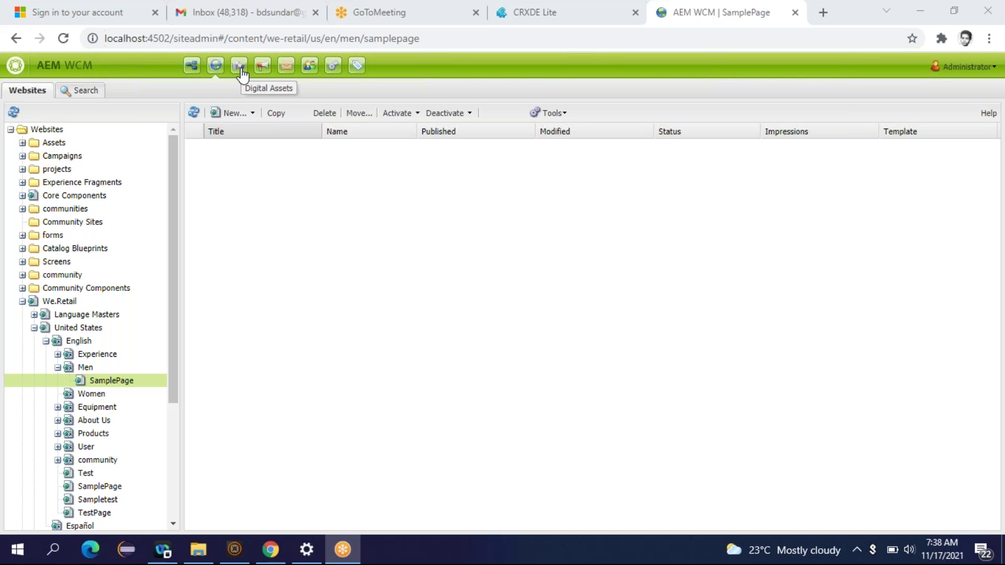
# Step: Go through Digital Assets to the MCM Campaigns dashboard with lists, reports and We.Retail campaigns
pyautogui.click(240, 68)
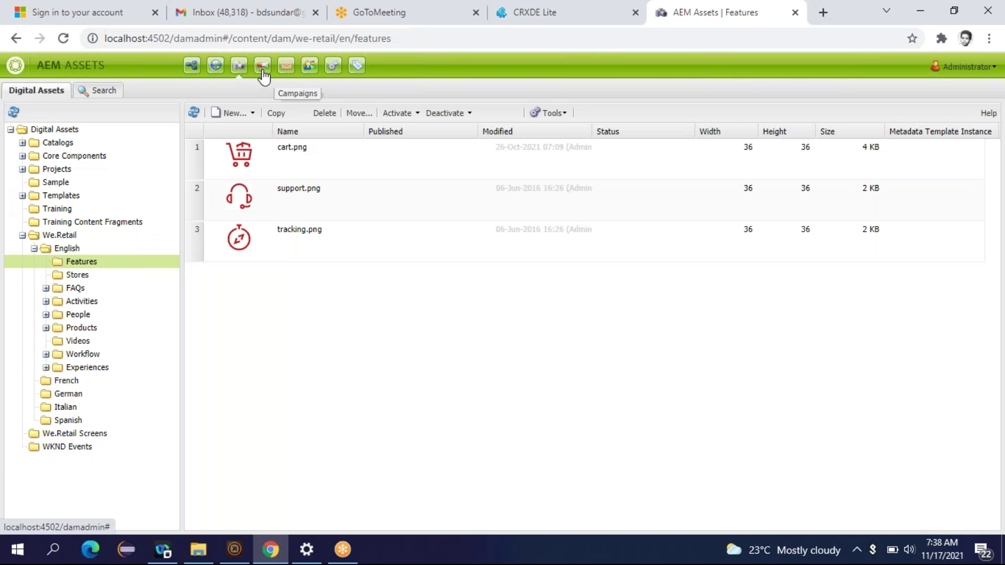
pyautogui.click(262, 72)
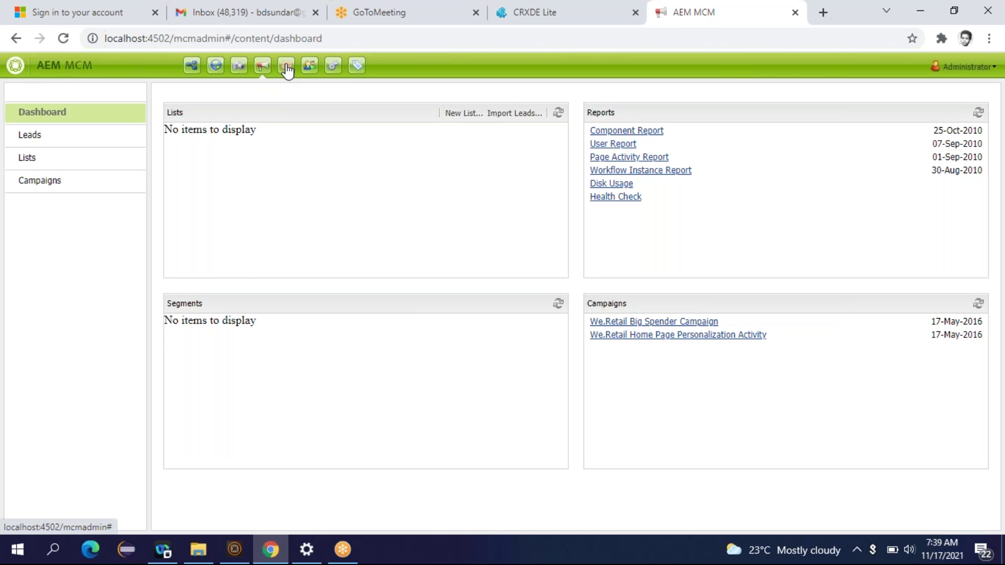
# Step: Open the Workflow Inbox showing tasks like Configure HTTPS and the AEM Security Checklist
pyautogui.click(287, 69)
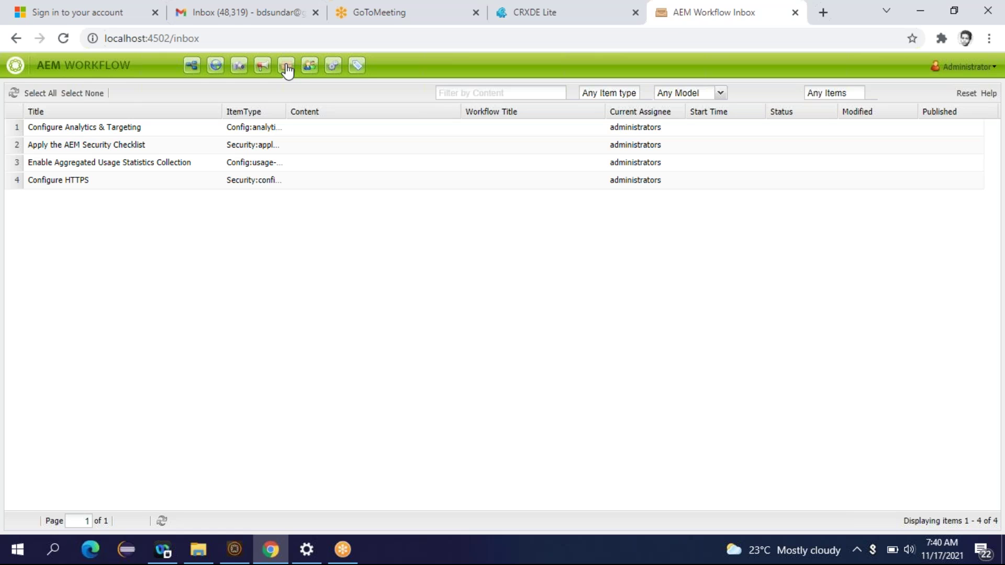
# Step: Open the classic Security (useradmin) console listing admin, administrators and anonymous
pyautogui.click(287, 70)
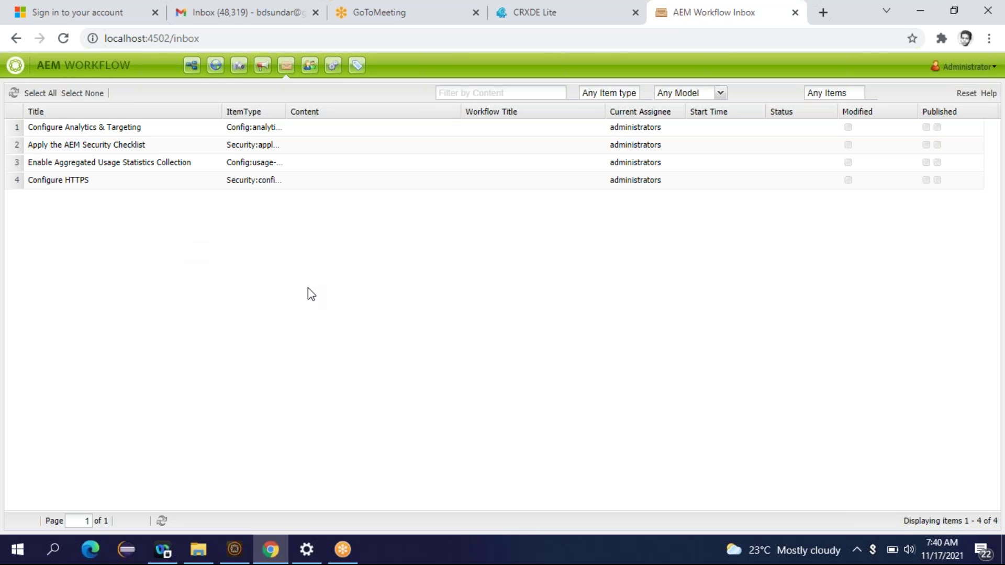
pyautogui.click(309, 69)
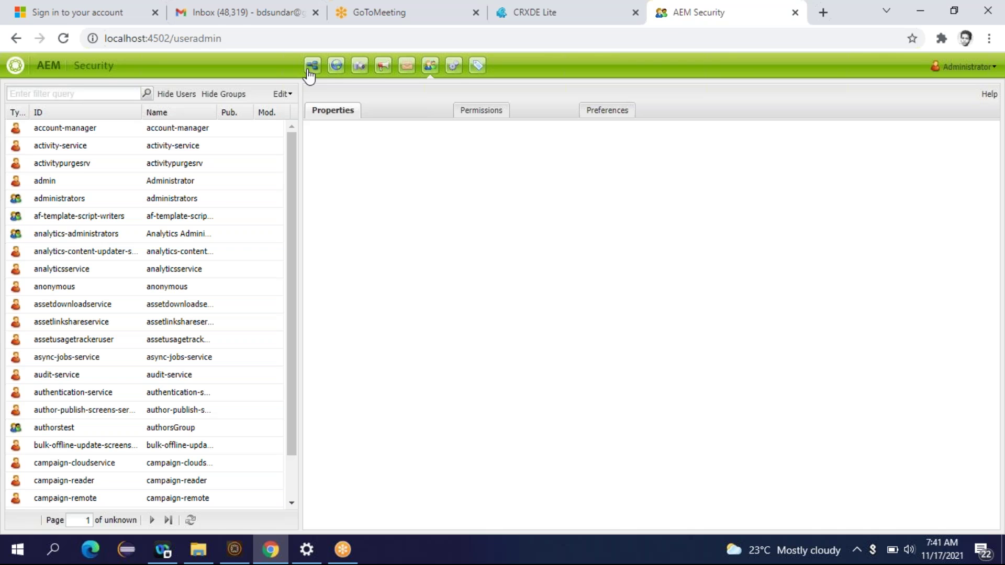
# Step: Show the Create User and Create Group options under the Security console's Edit menu
pyautogui.click(239, 39)
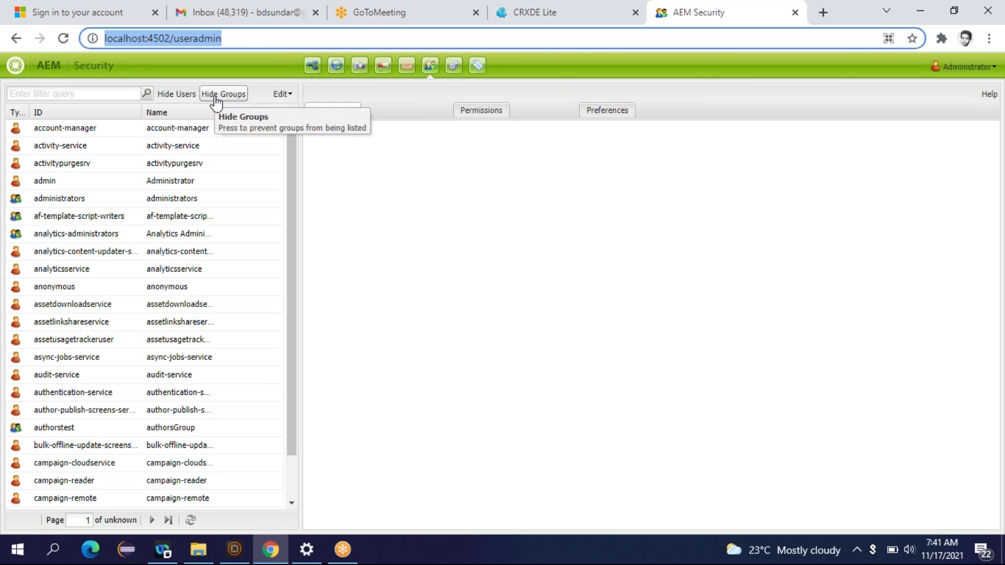
pyautogui.click(287, 95)
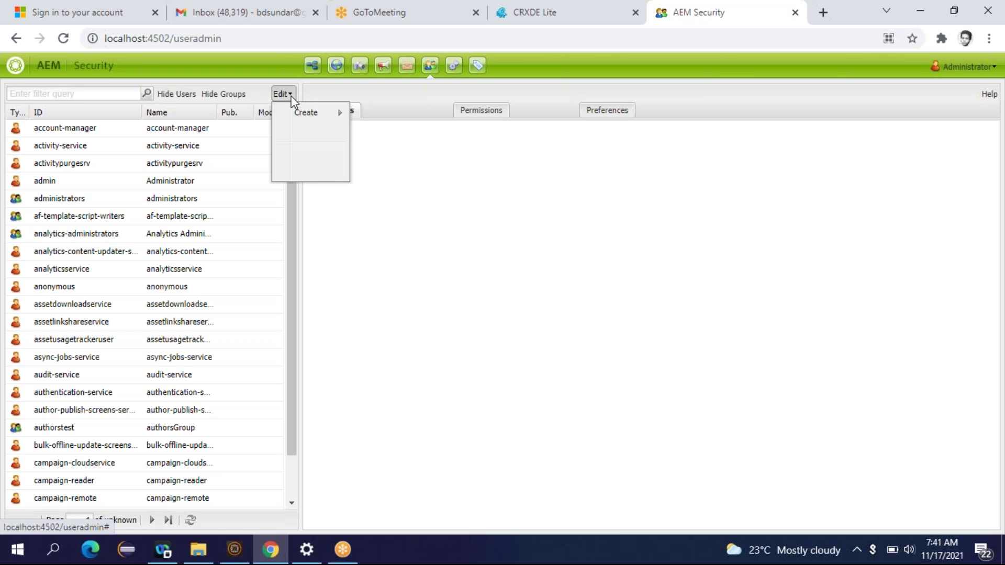
pyautogui.moveTo(330, 123)
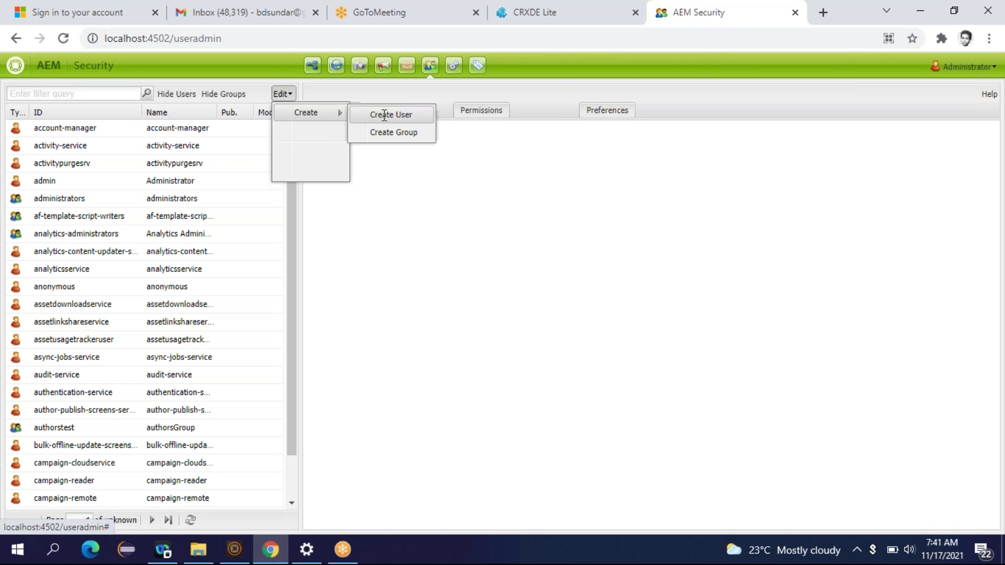
# Step: Start a new user with login ID testbatchuser, first name test and last name batch
pyautogui.click(385, 116)
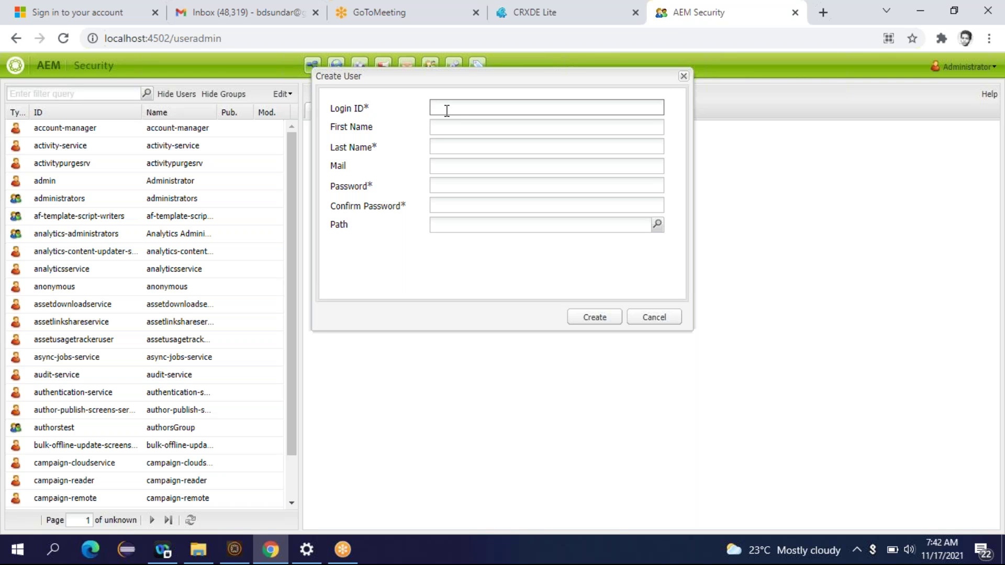
pyautogui.write('est')
pyautogui.press('BackSpace')
pyautogui.press('BackSpace')
pyautogui.press('BackSpace')
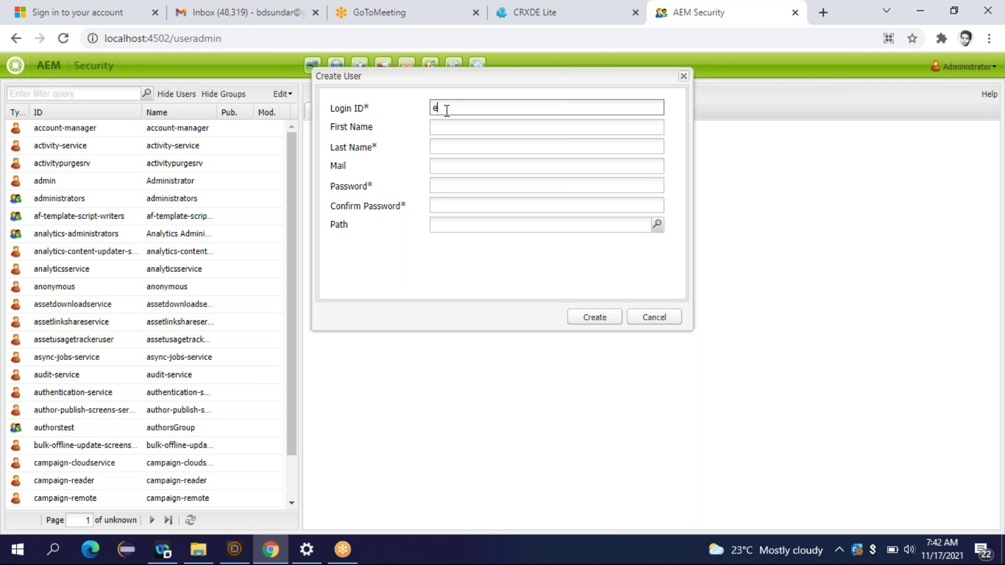
pyautogui.write('test')
pyautogui.write('batchuser')
pyautogui.click(454, 129)
pyautogui.write('test')
pyautogui.click(446, 149)
pyautogui.write('batch')
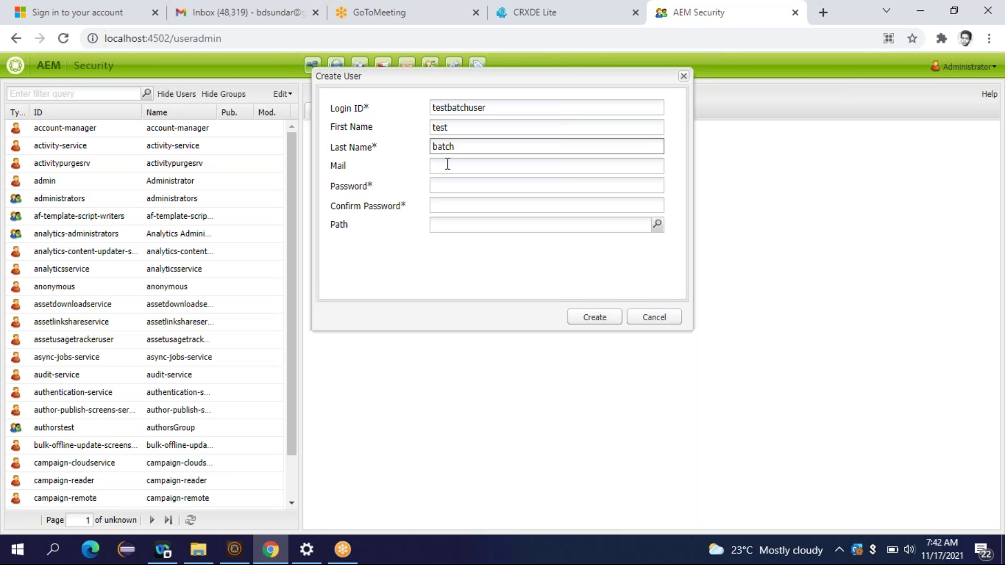
# Step: Enter the user's e-mail address, correcting a typo, and type the password twice to confirm
pyautogui.click(448, 164)
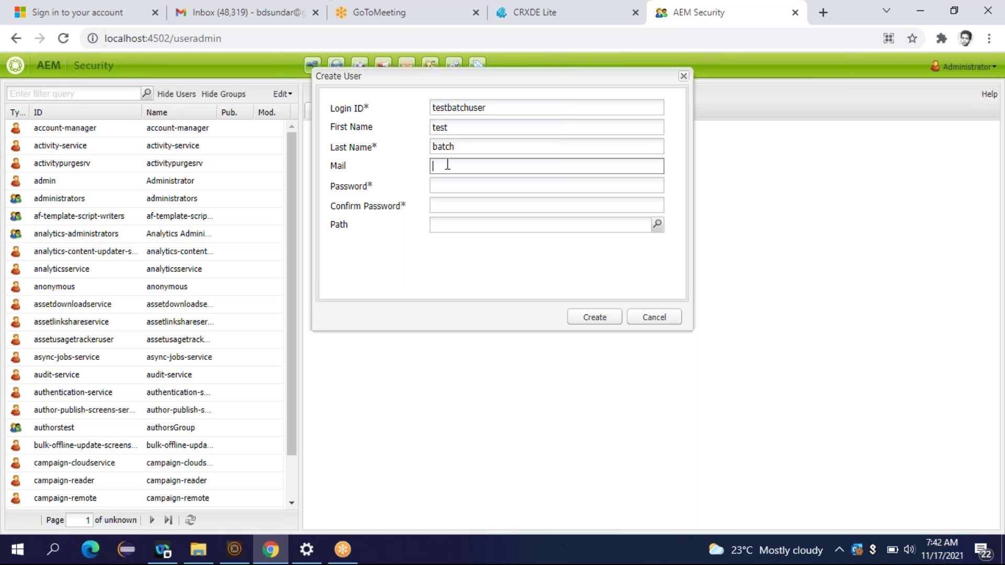
pyautogui.write('xyz.g')
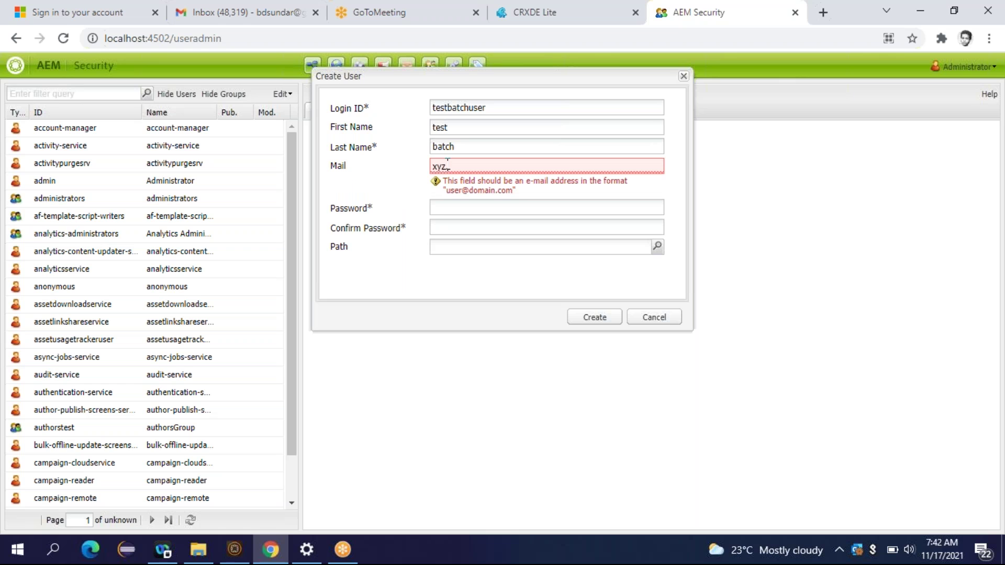
pyautogui.write('mail.com')
pyautogui.click(449, 166)
pyautogui.press('BackSpace')
pyautogui.write('@')
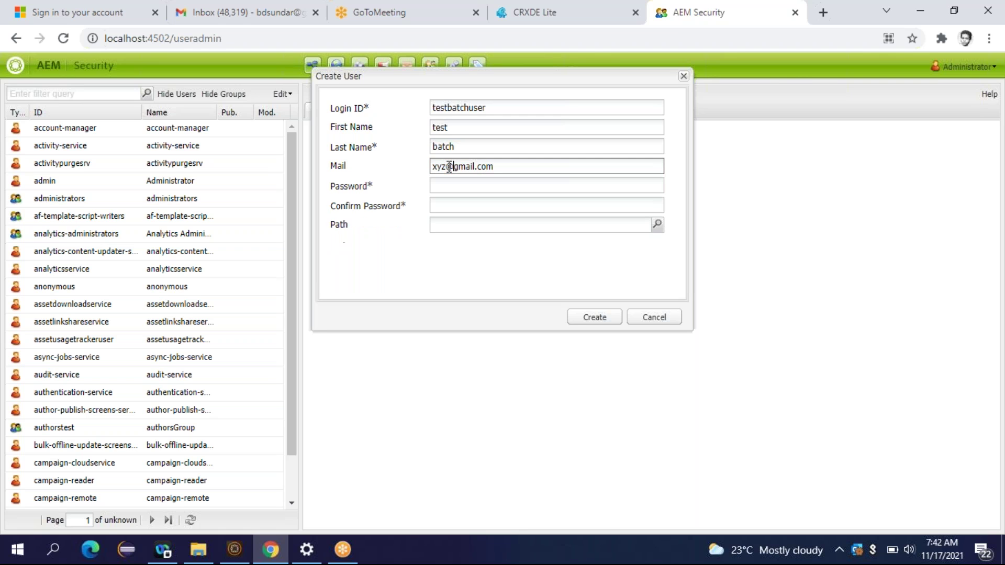
pyautogui.click(462, 186)
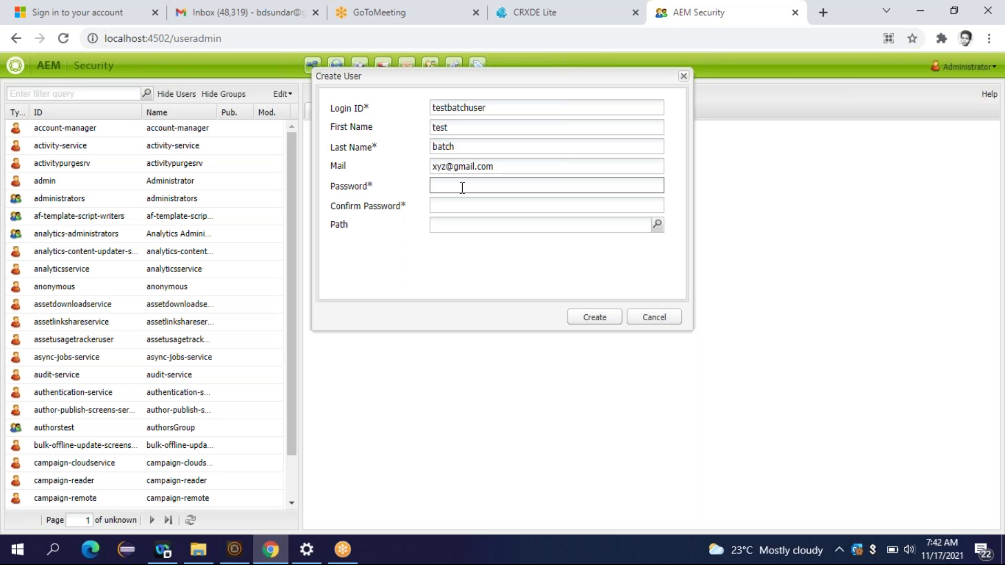
pyautogui.click(463, 203)
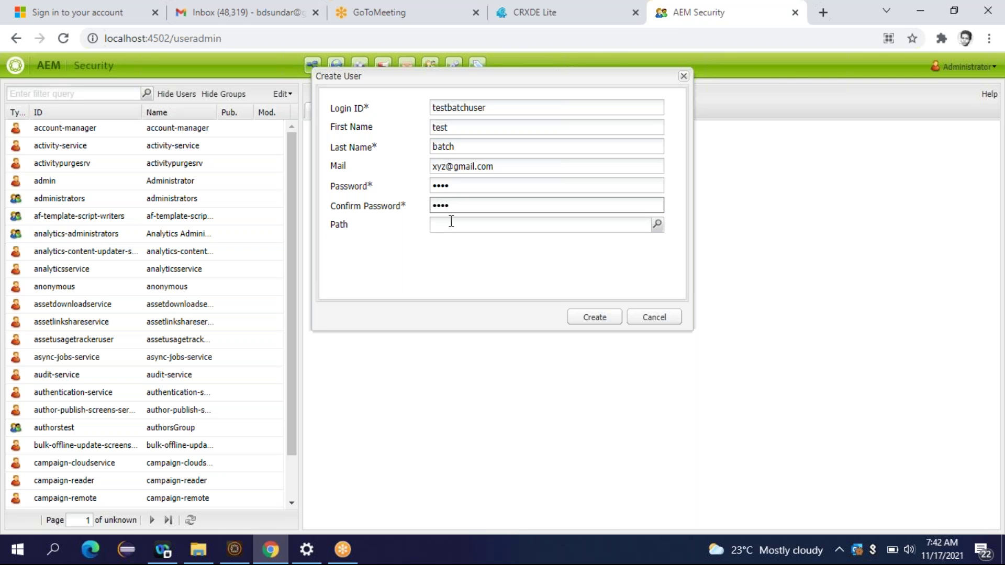
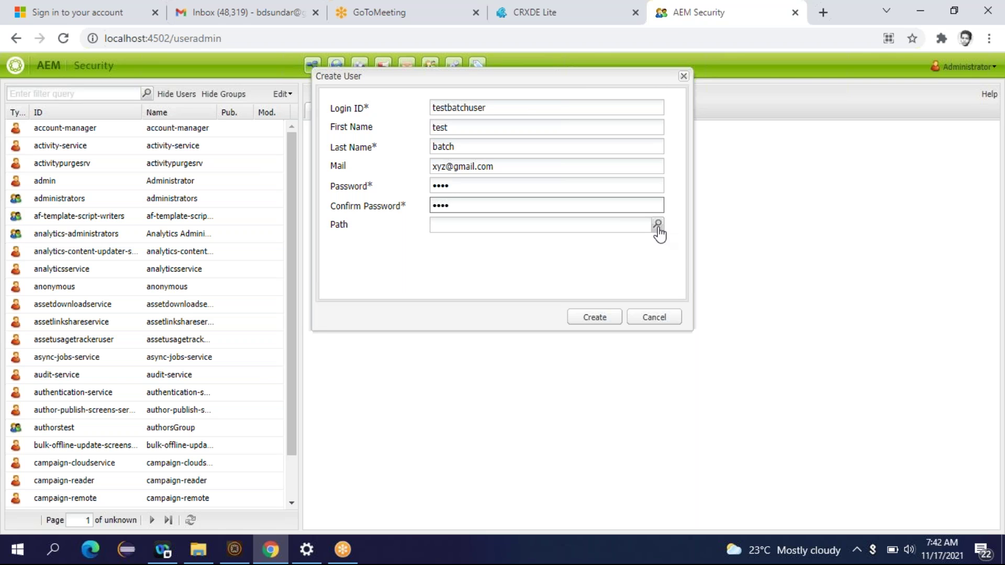
# Step: Set the storage path to /home/users/we-retail and create the testbatchuser account
pyautogui.click(657, 226)
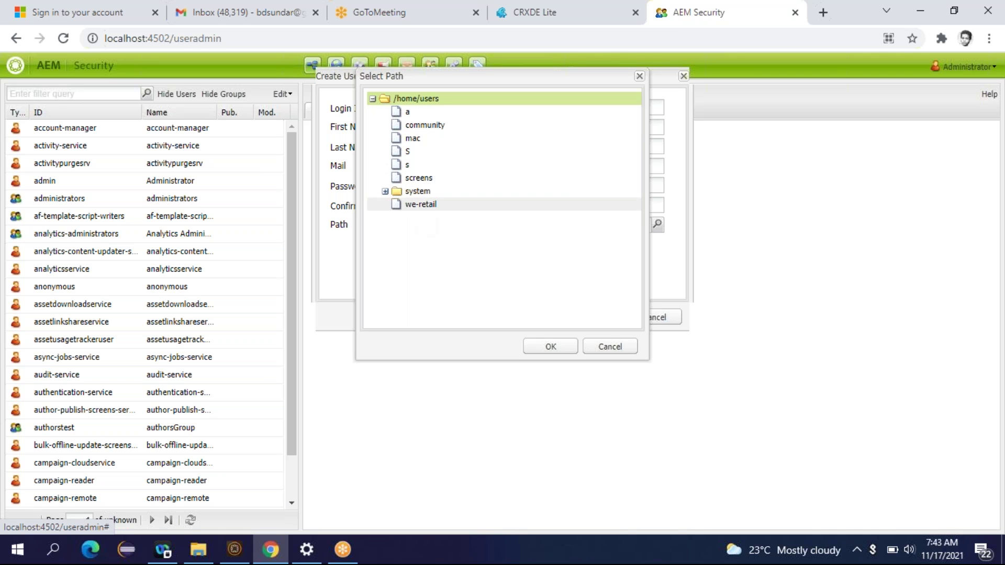
pyautogui.click(417, 205)
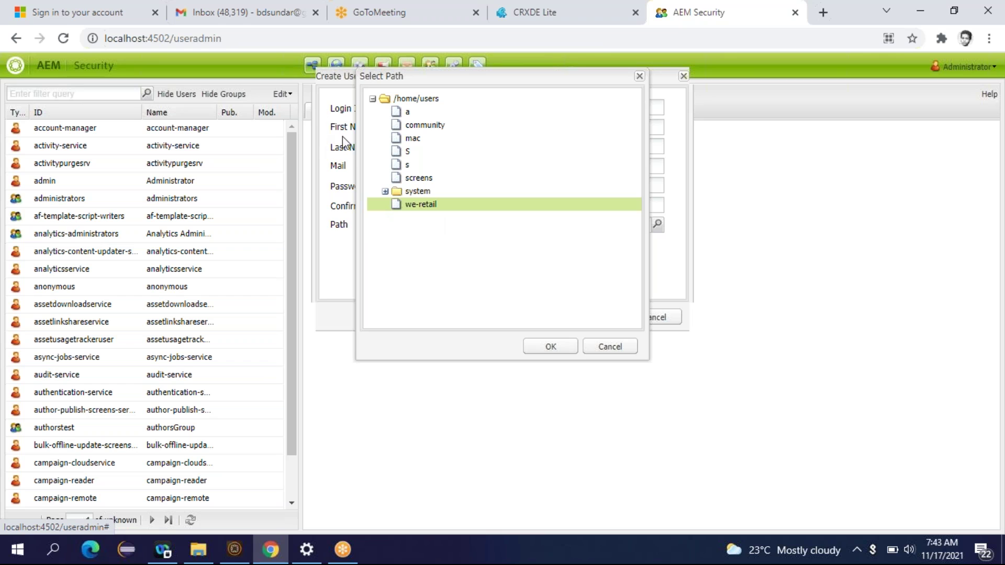
pyautogui.click(539, 350)
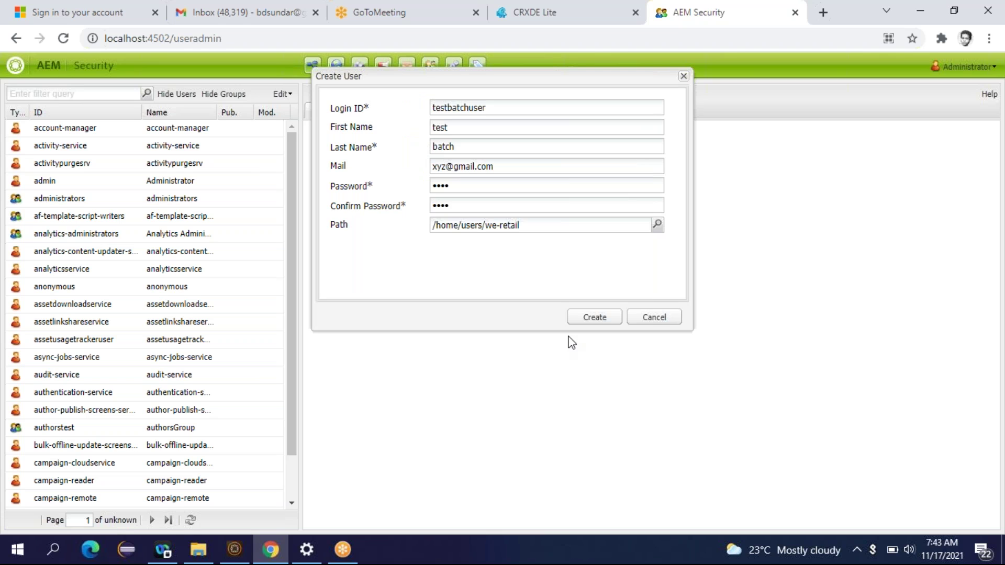
pyautogui.click(589, 318)
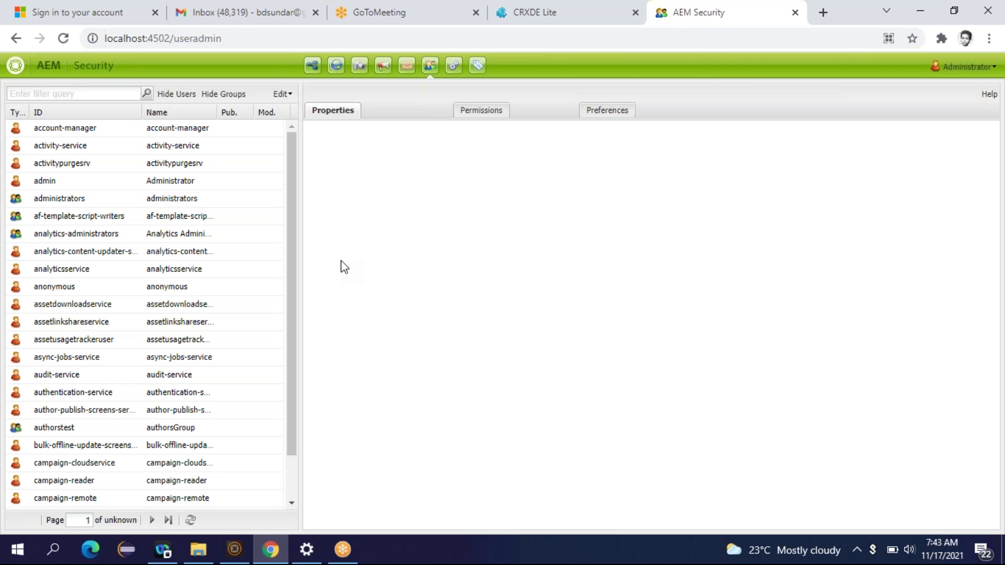
# Step: Filter the user list by 'test' and open testbatchuser's properties (first name test, last name batch)
pyautogui.click(69, 94)
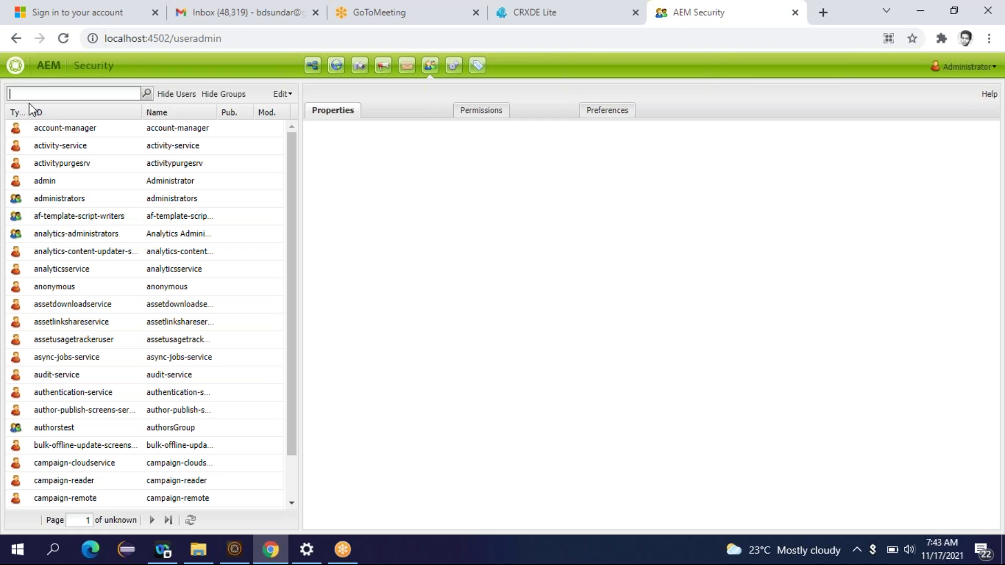
pyautogui.write('test')
pyautogui.click(147, 93)
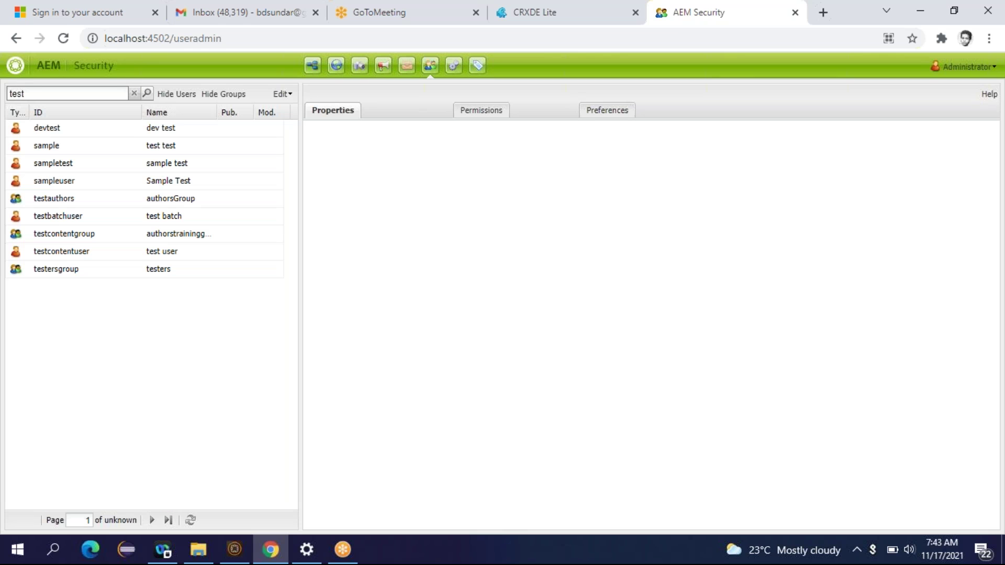
pyautogui.click(79, 219)
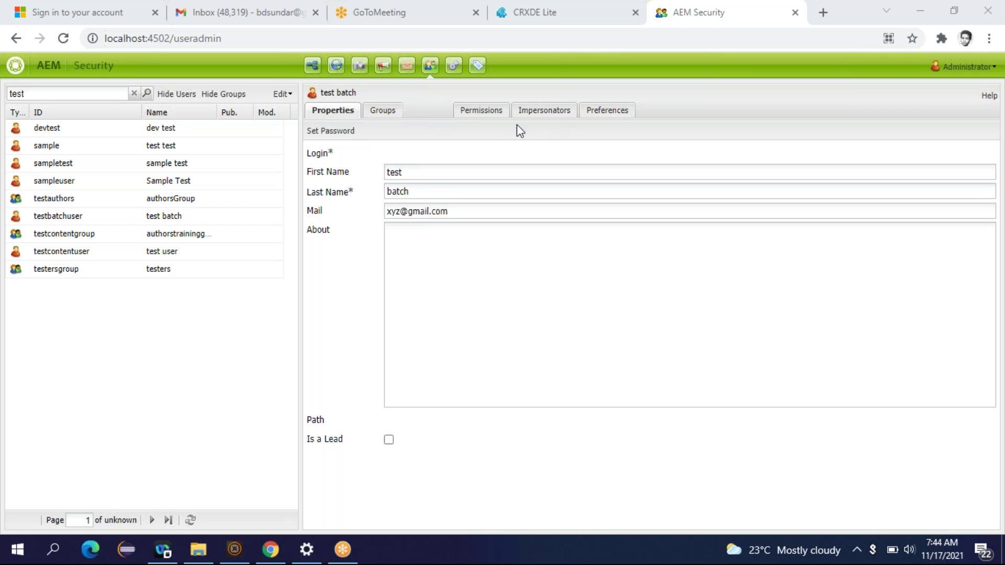
# Step: Check testbatchuser's group membership (everyone) and permissions grid, then move to CRXDE Lite
pyautogui.click(383, 116)
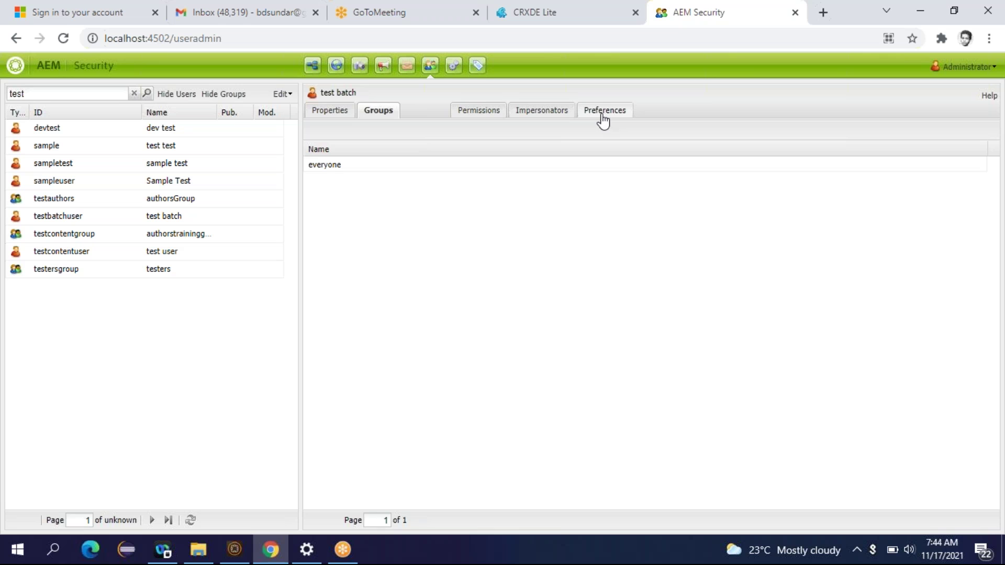
pyautogui.click(473, 116)
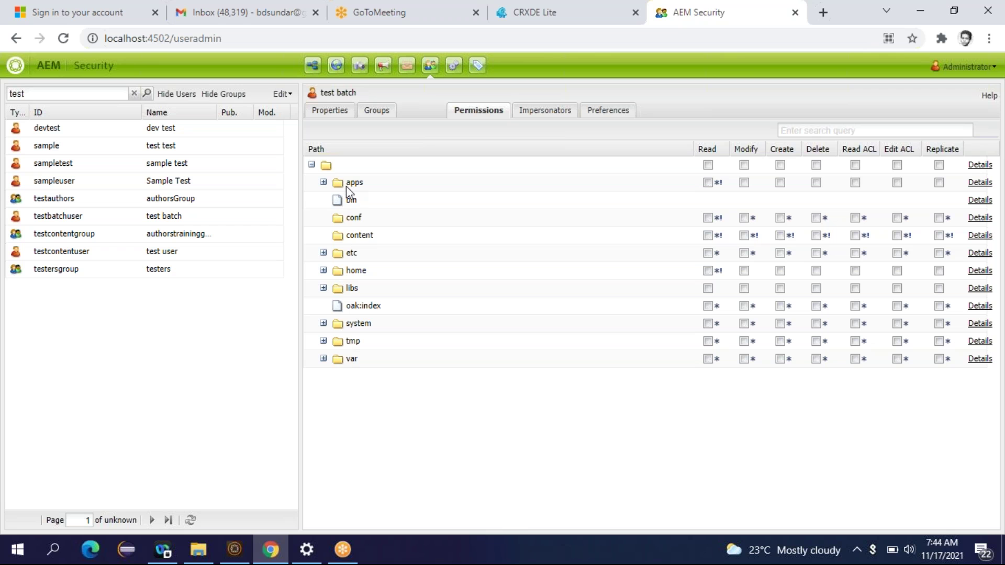
pyautogui.click(507, 21)
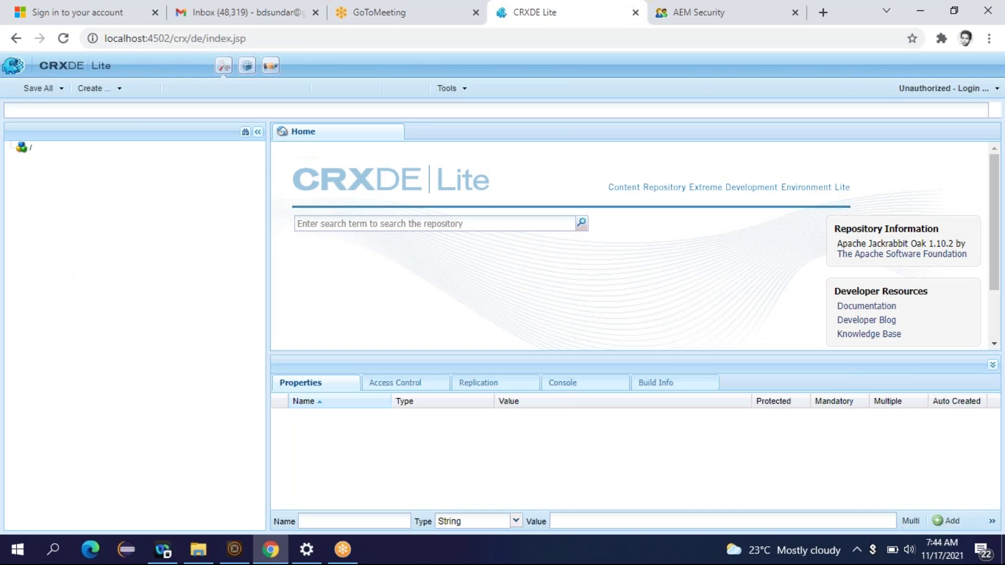
# Step: Reload CRXDE Lite, collapse the content node in the repository tree, and return to AEM Security
pyautogui.click(70, 42)
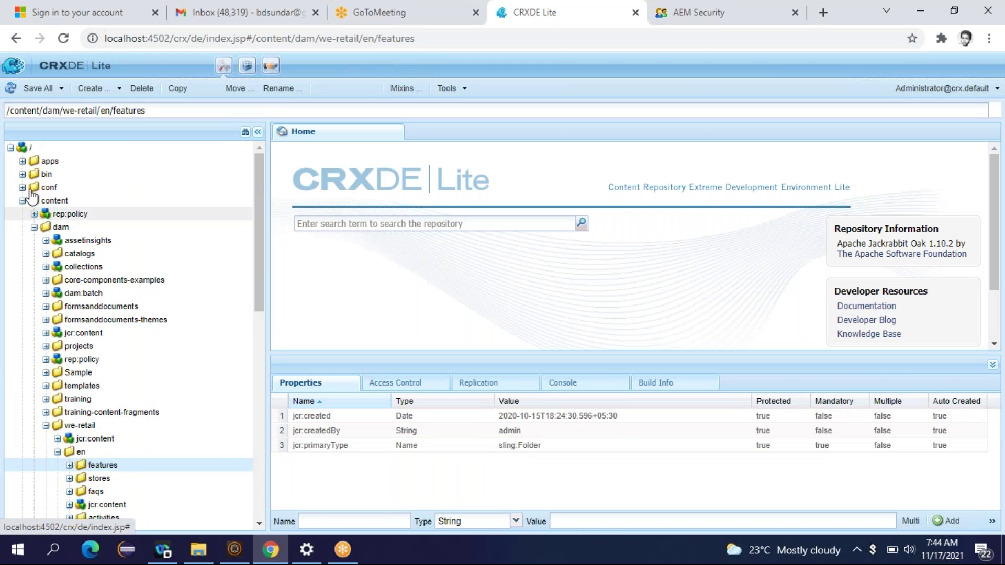
pyautogui.click(22, 200)
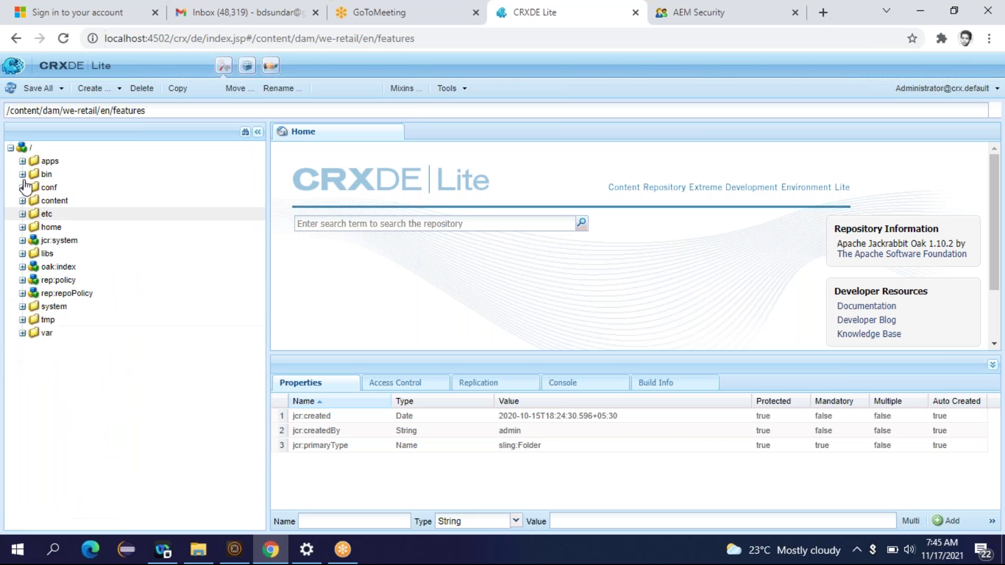
pyautogui.click(667, 25)
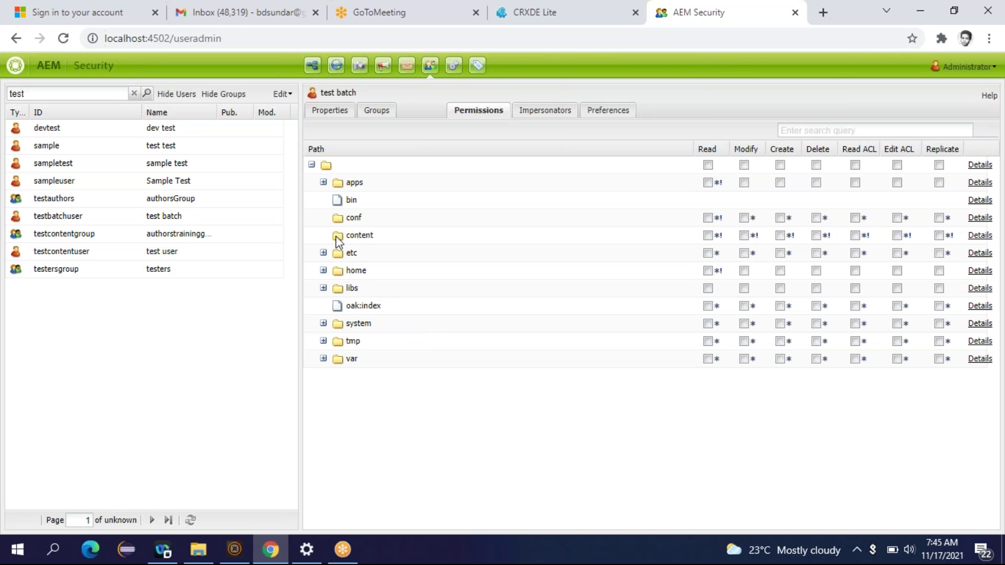
pyautogui.moveTo(705, 181)
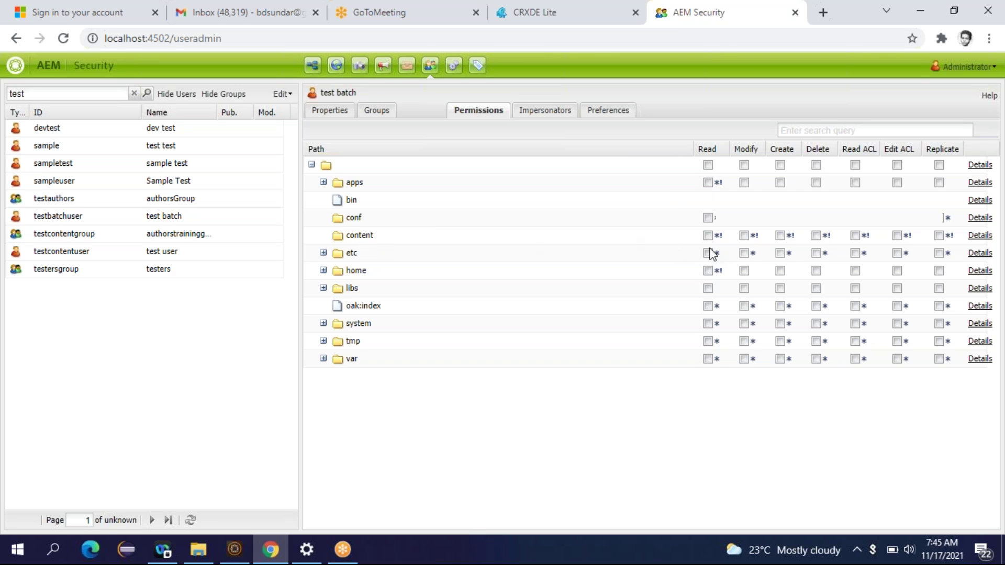
pyautogui.moveTo(707, 235)
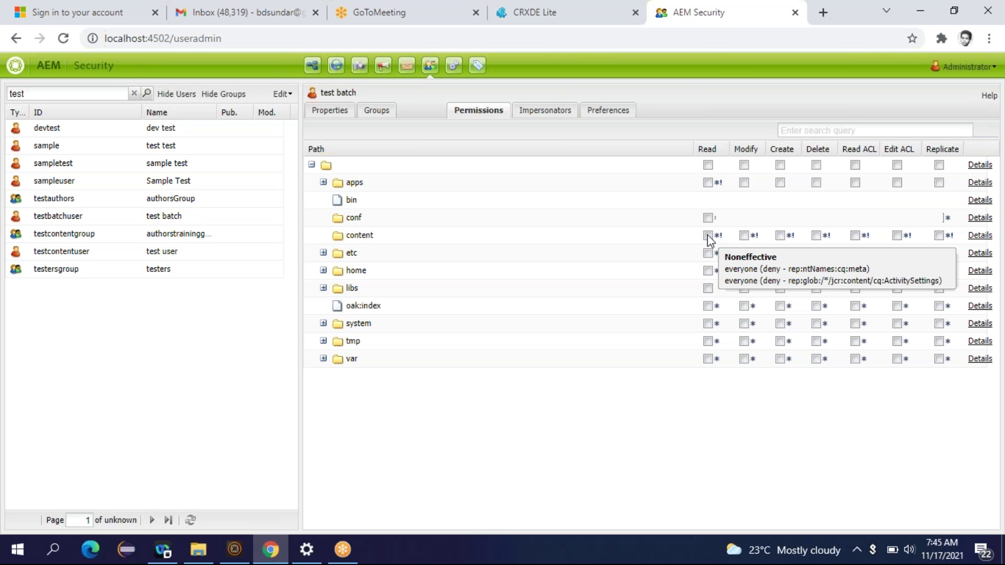
pyautogui.moveTo(745, 237)
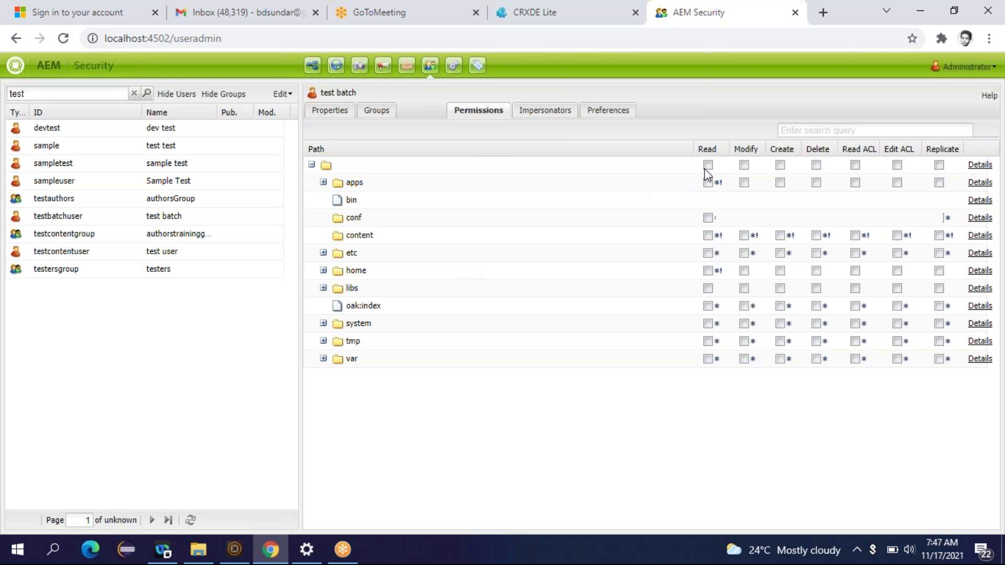
pyautogui.moveTo(710, 187)
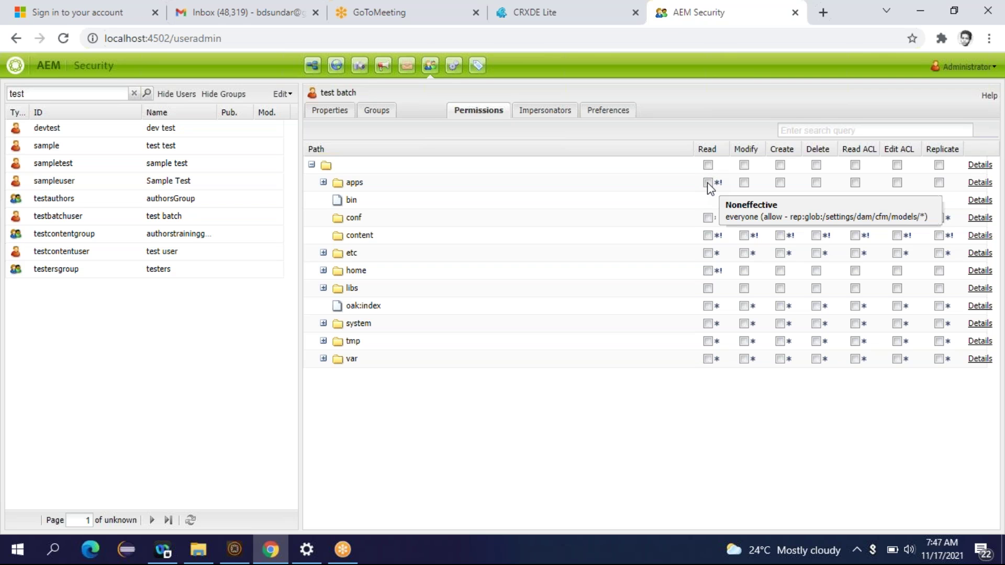
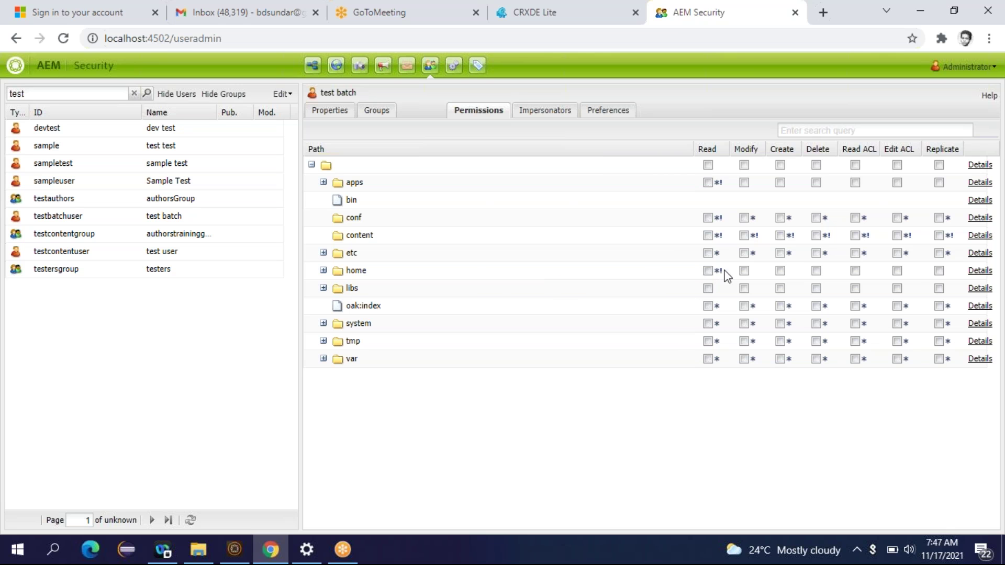
# Step: Read the permission deny details, then show the test batch user's empty Preferences settings
pyautogui.moveTo(726, 275)
pyautogui.moveTo(734, 211)
pyautogui.moveTo(715, 246)
pyautogui.moveTo(731, 358)
pyautogui.moveTo(894, 238)
pyautogui.click(612, 120)
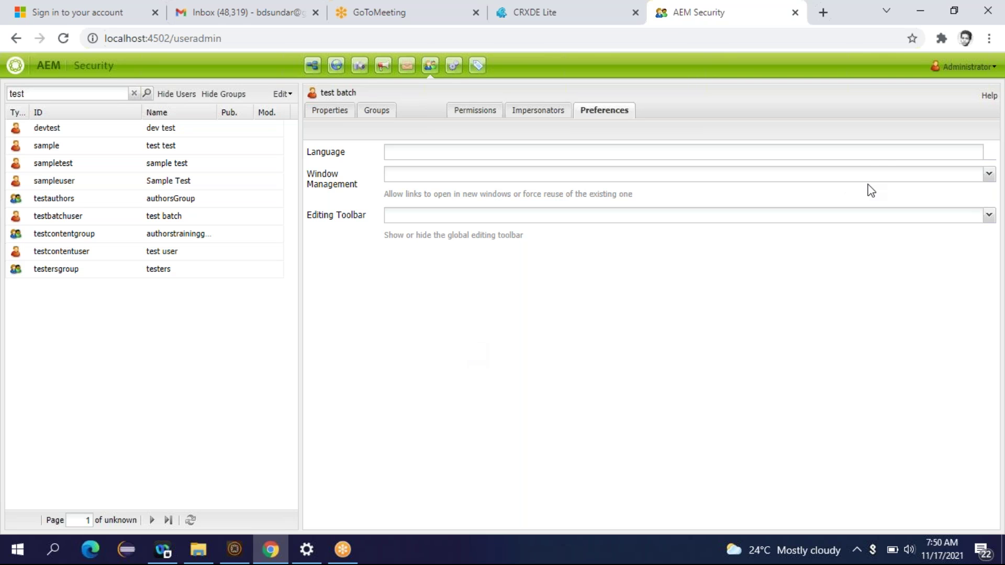
# Step: Leave the Language preference unset and bring up the Edit > Create options
pyautogui.click(870, 158)
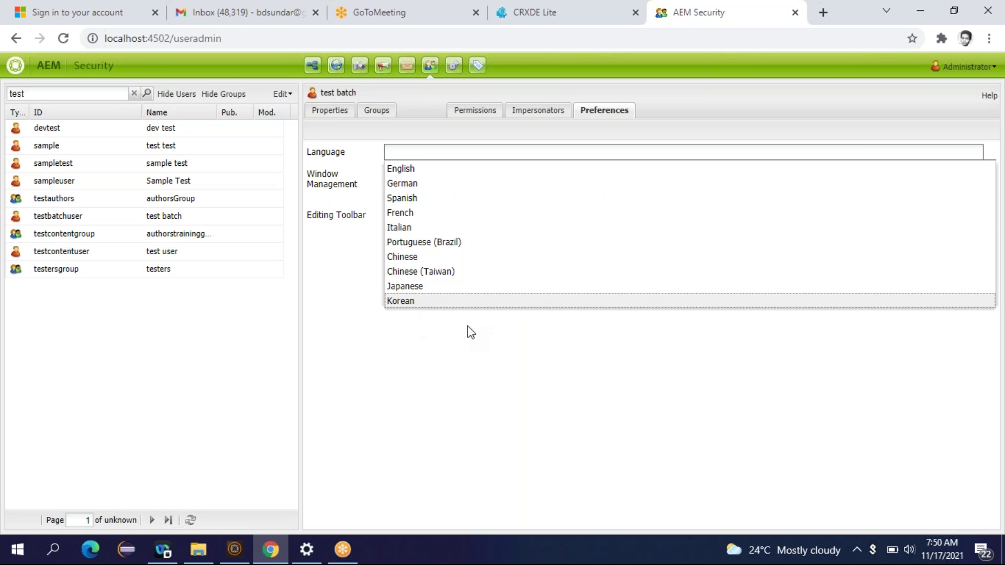
pyautogui.click(345, 279)
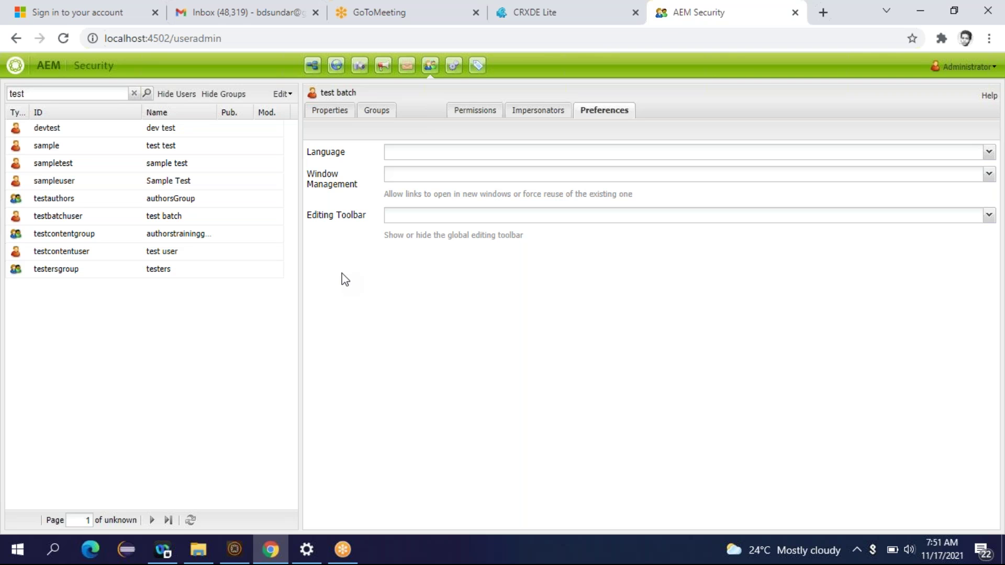
pyautogui.click(293, 97)
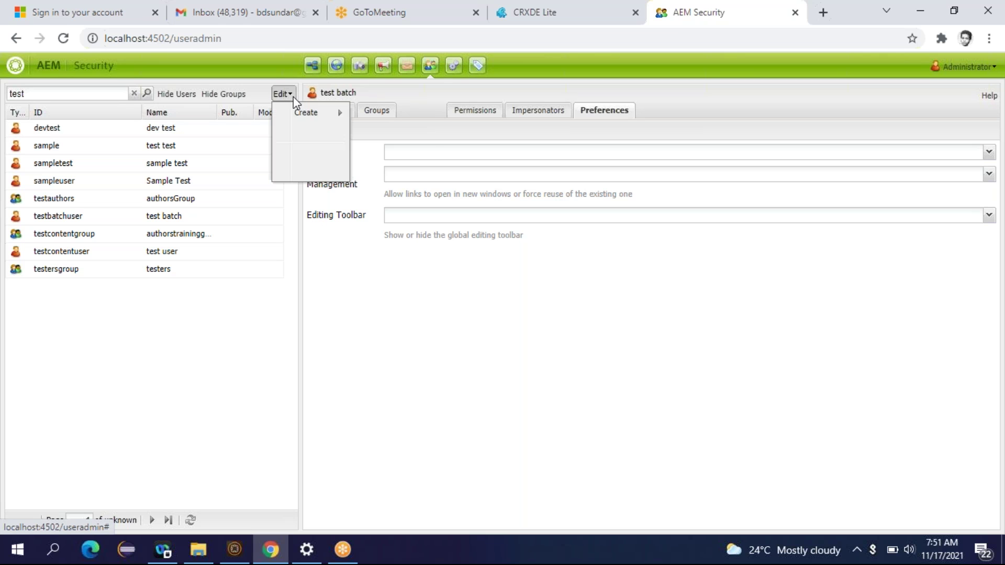
# Step: Start a new group with ID testbatchgroup, name testbatchauthors and description xyz
pyautogui.moveTo(307, 114)
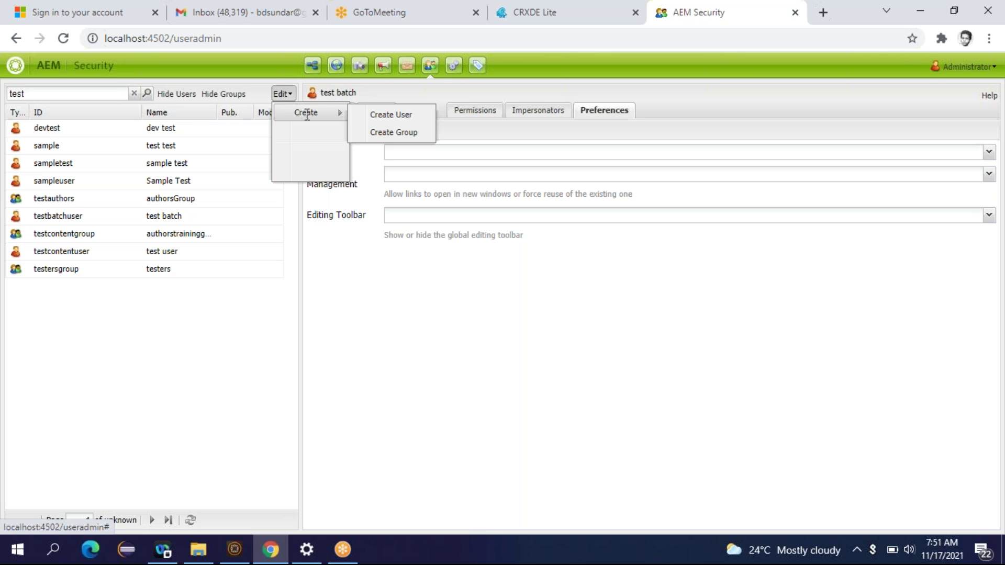
pyautogui.click(393, 132)
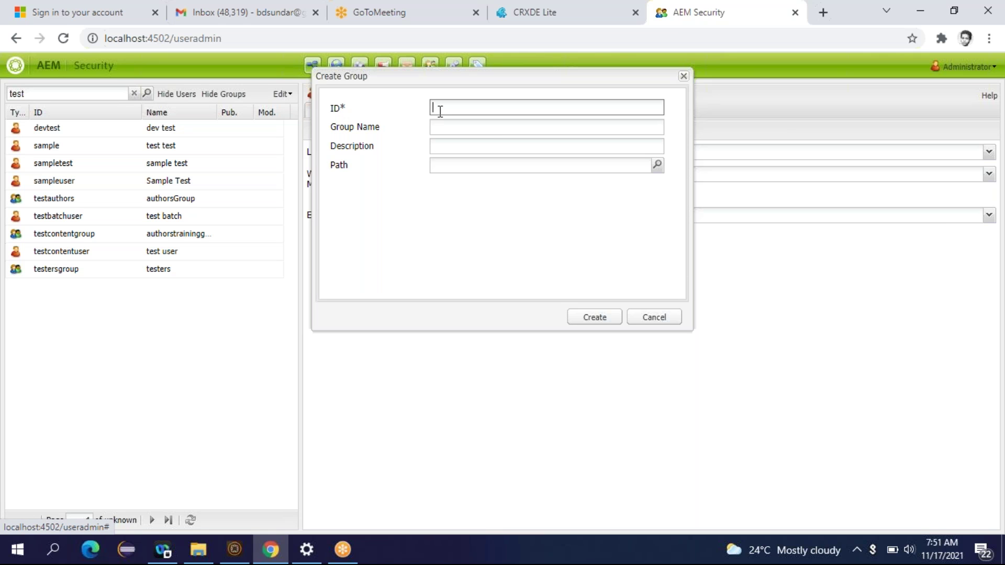
pyautogui.write('est')
pyautogui.press('BackSpace')
pyautogui.press('BackSpace')
pyautogui.press('BackSpace')
pyautogui.write('t')
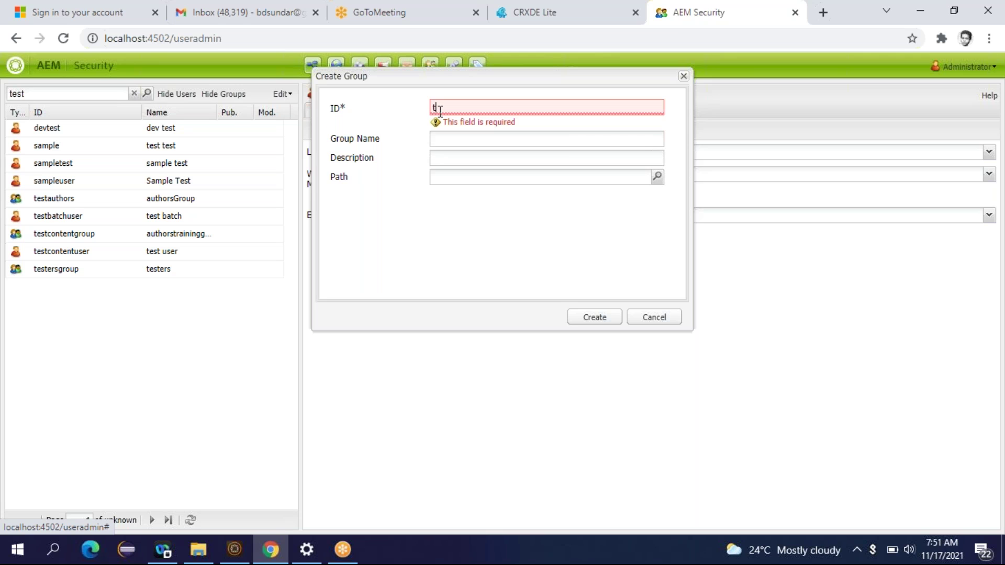
pyautogui.write('estbat')
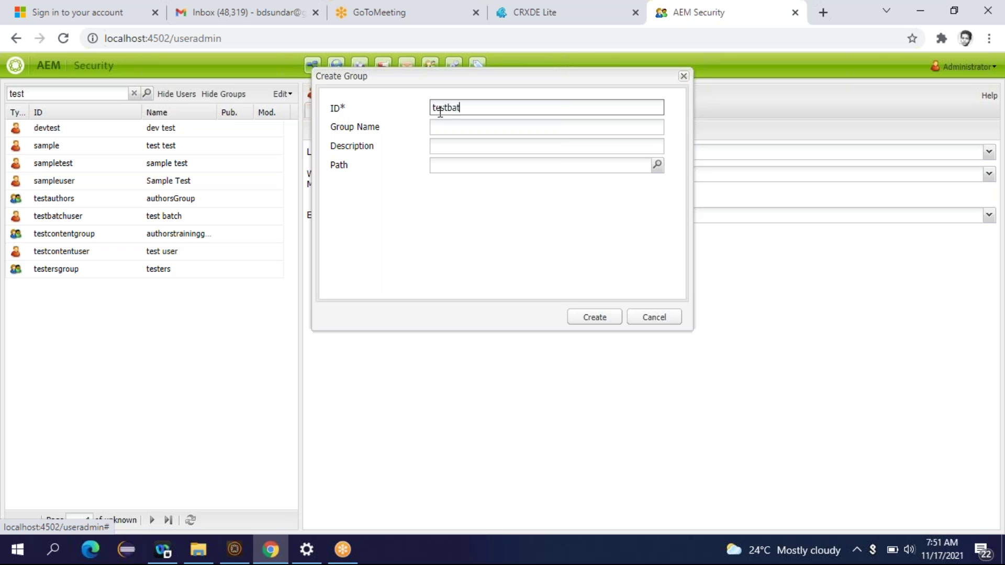
pyautogui.write('chgroup')
pyautogui.click(445, 129)
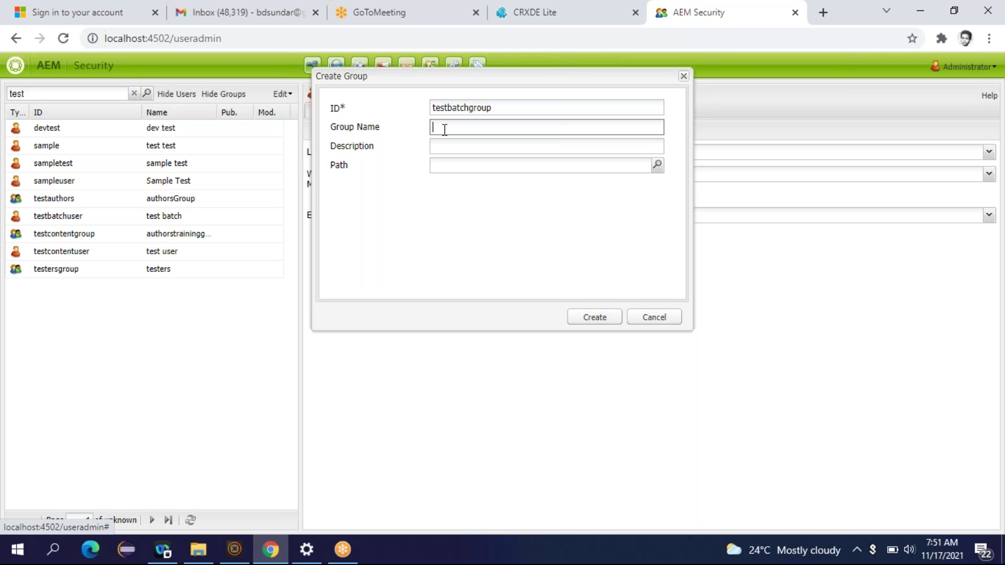
pyautogui.write('testbatchauthors')
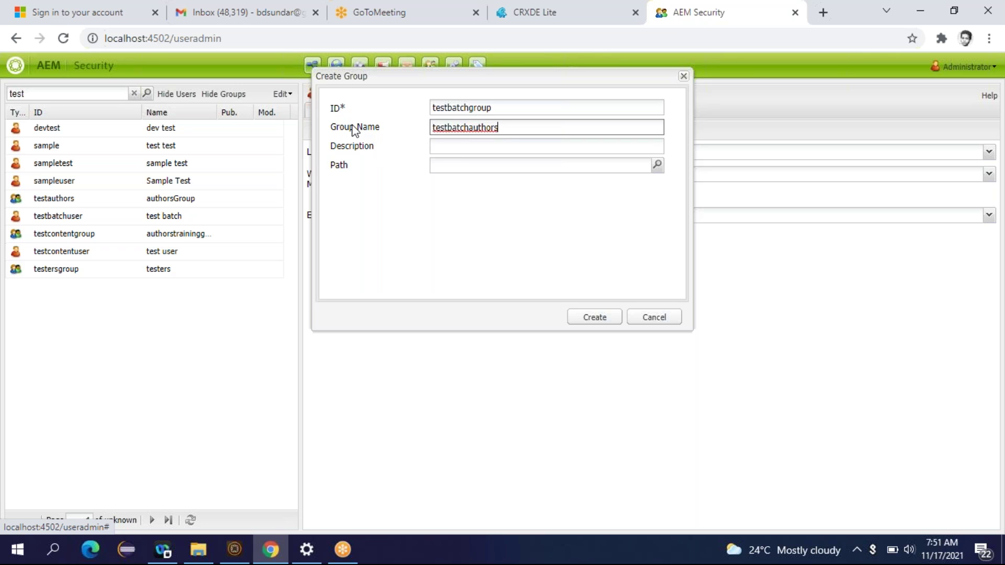
pyautogui.click(465, 149)
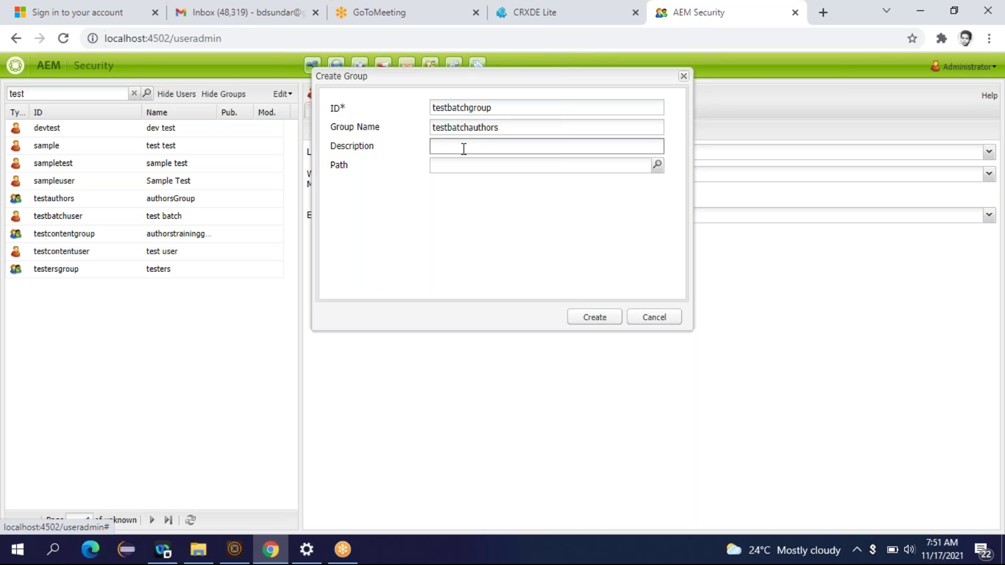
pyautogui.write('xyz')
# Step: Set the group's path to /home/groups/a and create the group
pyautogui.click(657, 167)
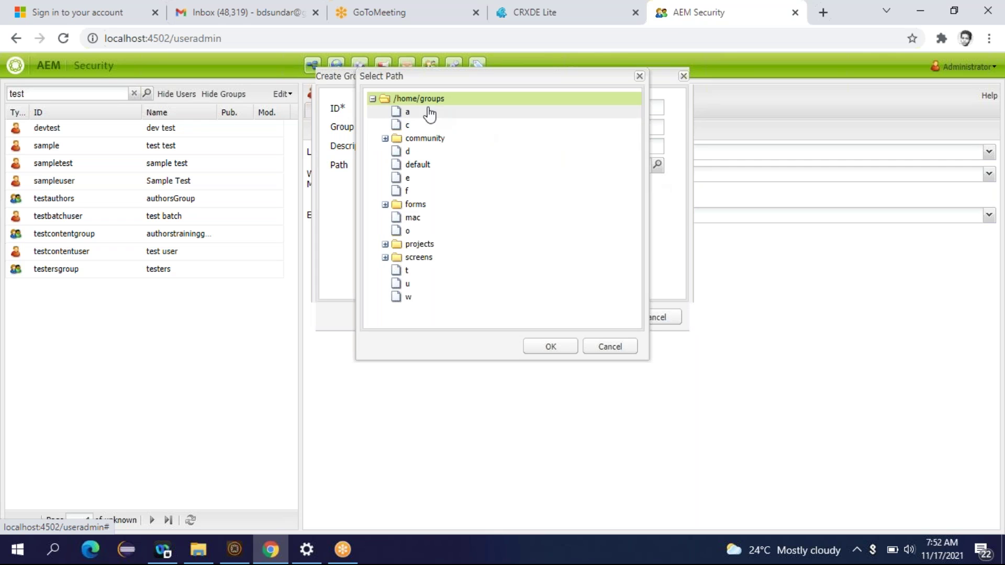
pyautogui.click(419, 113)
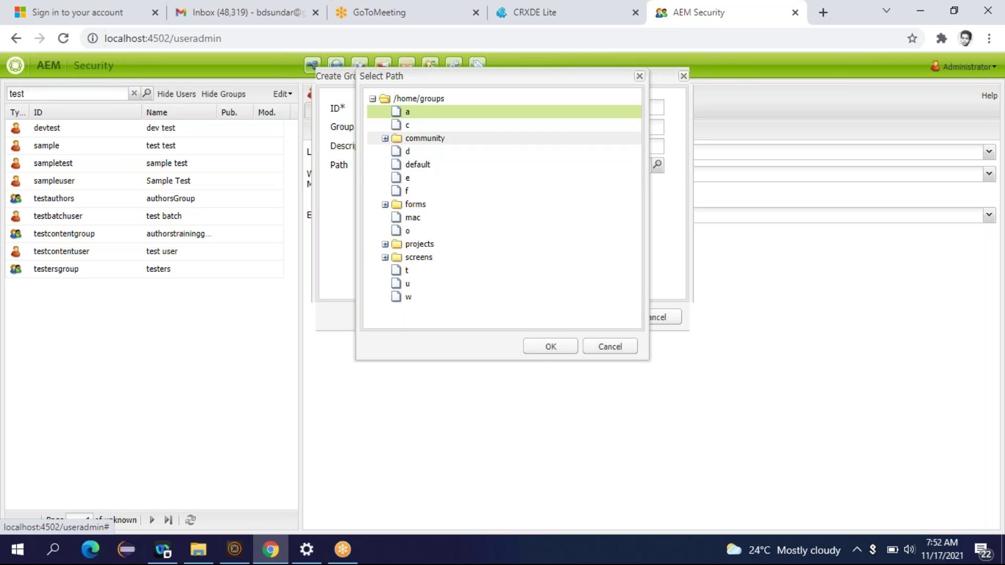
pyautogui.click(541, 348)
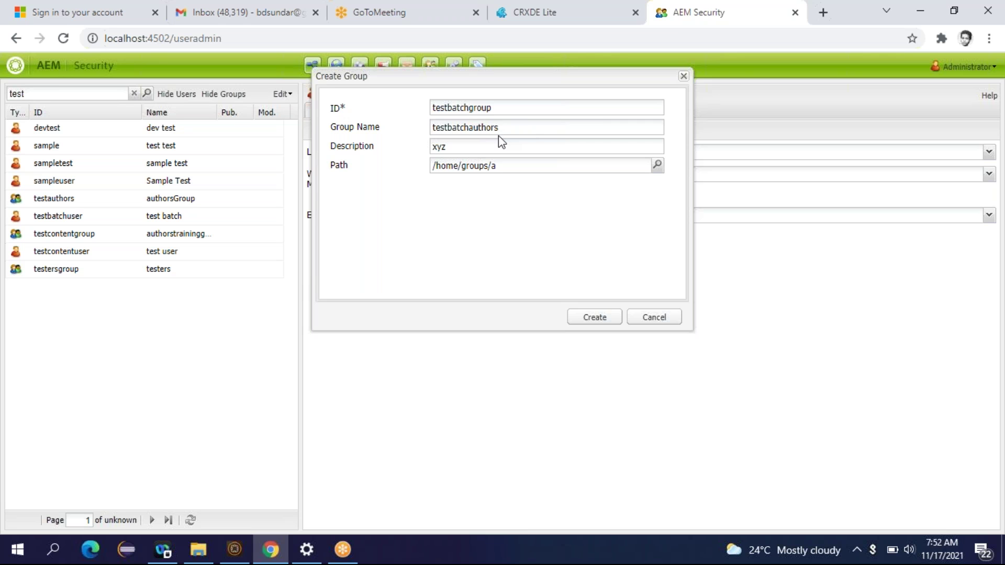
pyautogui.click(589, 321)
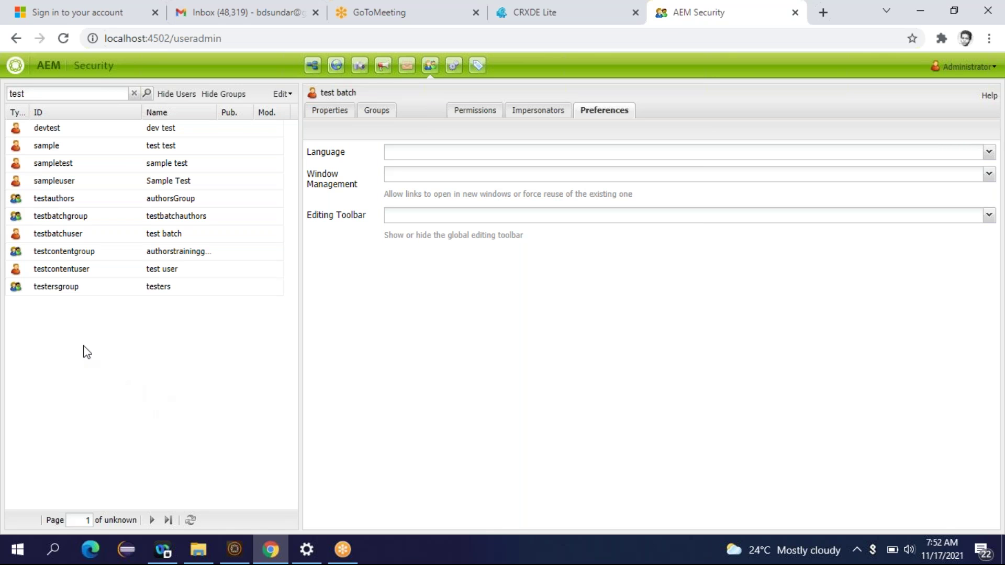
# Step: Open testbatchgroup's details to see its everyone membership and empty Members list
pyautogui.click(84, 225)
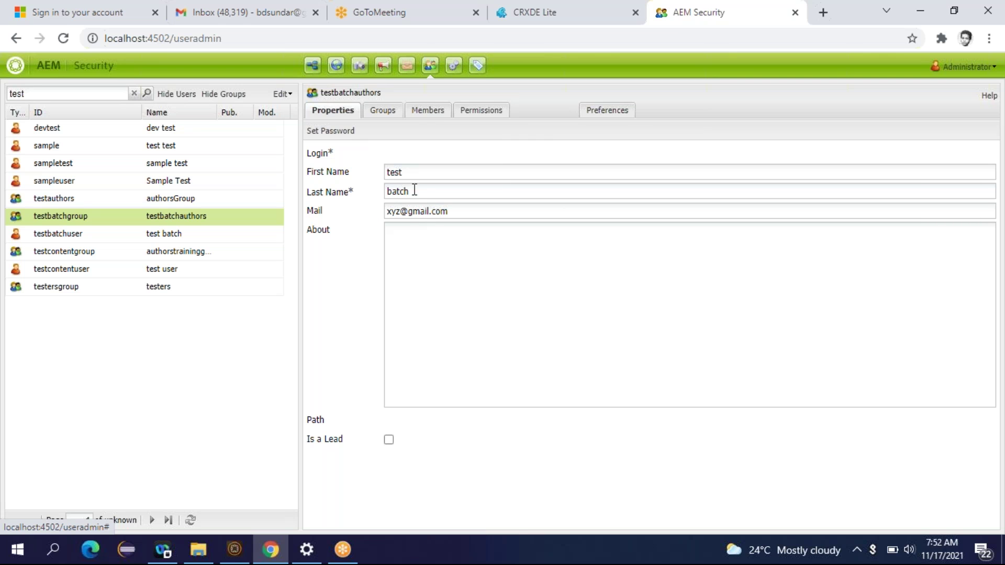
pyautogui.click(379, 122)
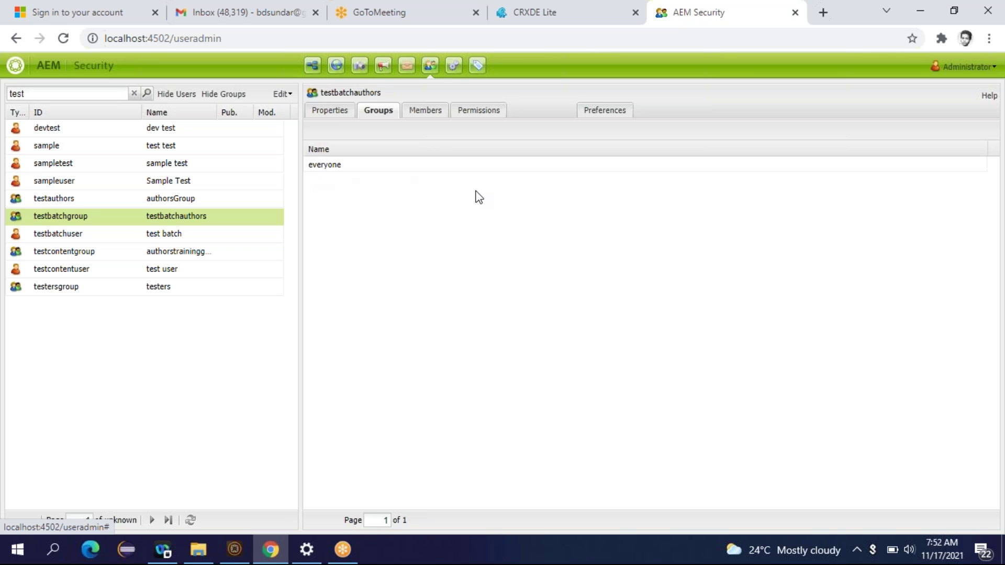
pyautogui.click(419, 113)
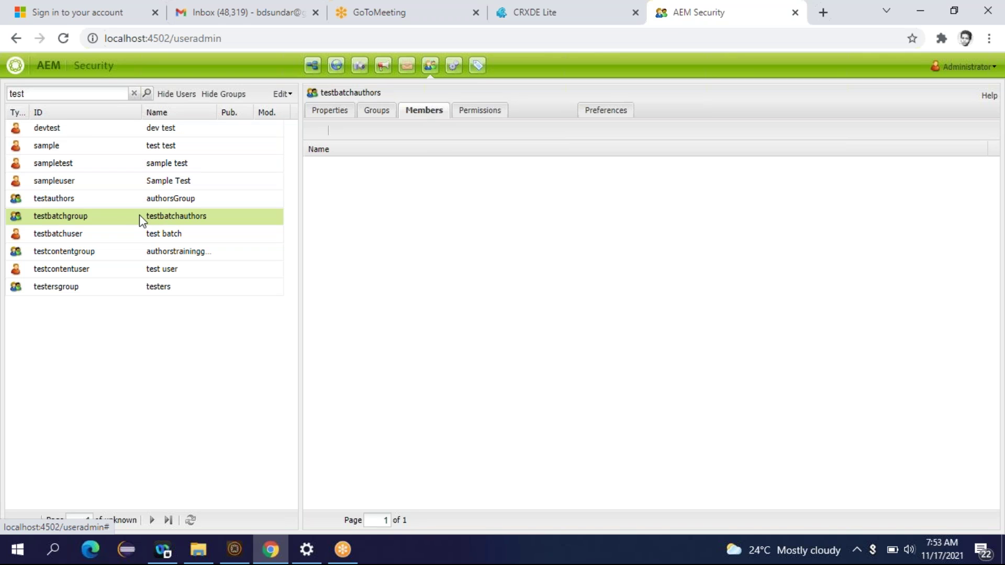
# Step: Add testbatchuser to testbatchgroup's members and reselect testbatchgroup
pyautogui.click(51, 237)
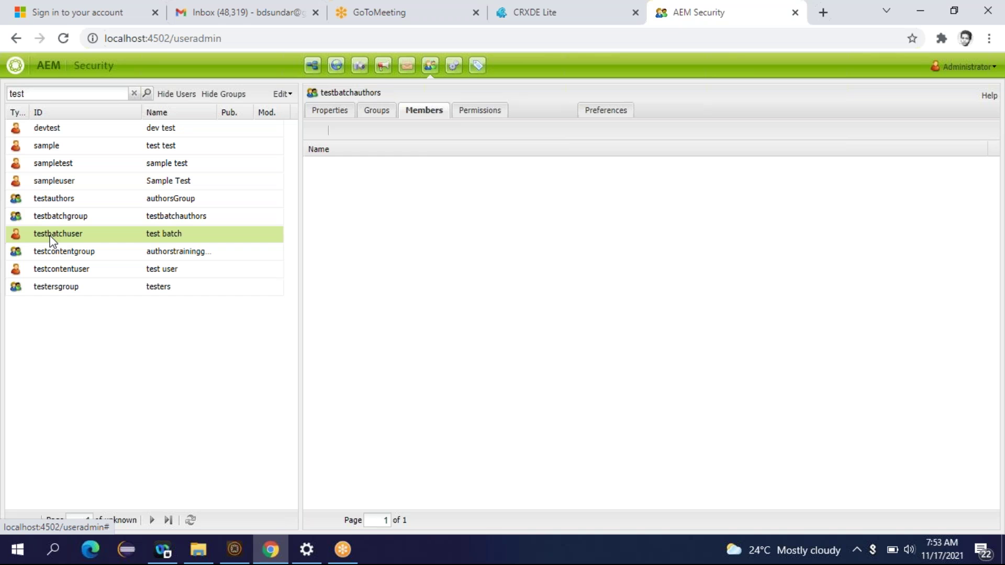
pyautogui.moveTo(51, 240); pyautogui.dragTo(439, 183)
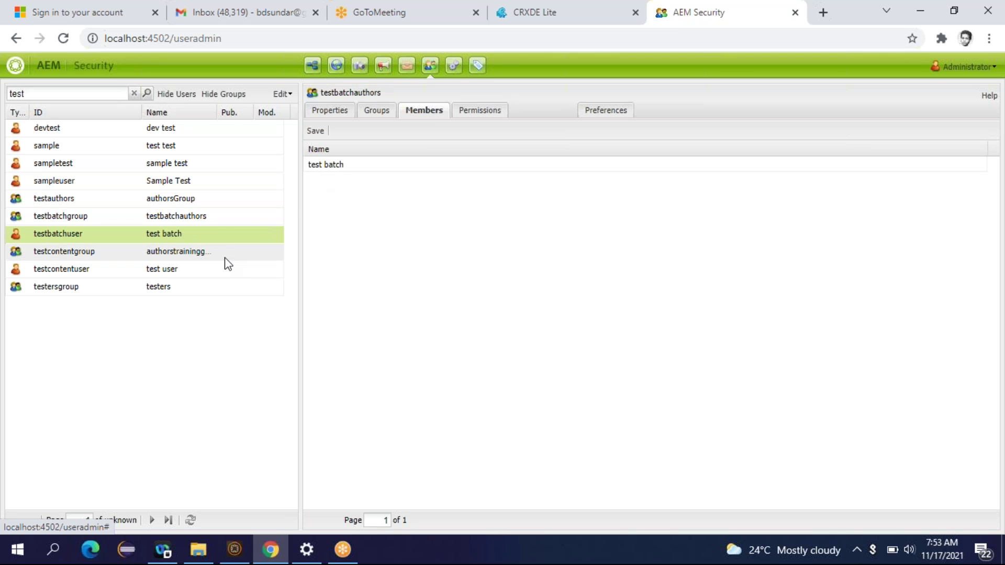
pyautogui.click(184, 219)
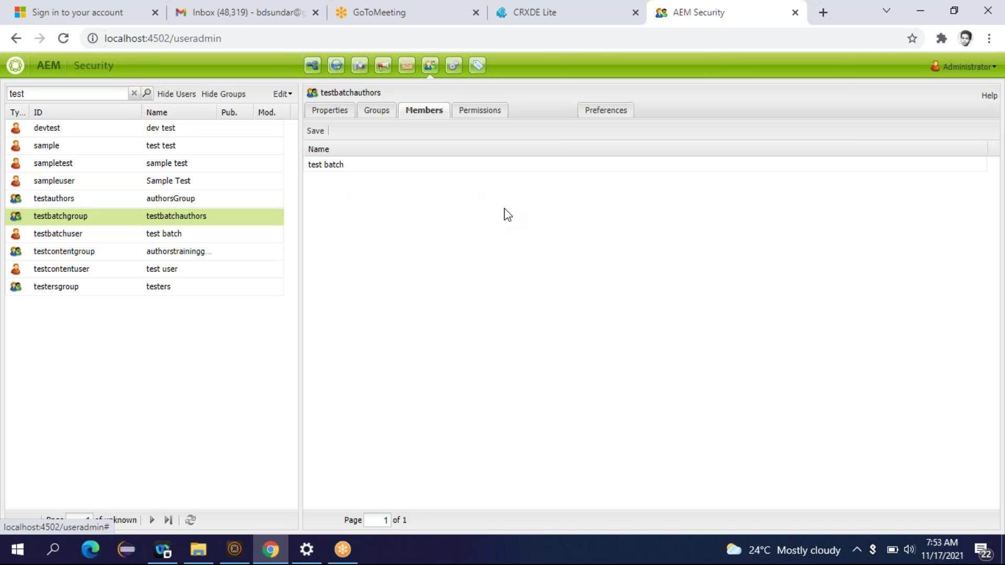
pyautogui.click(479, 111)
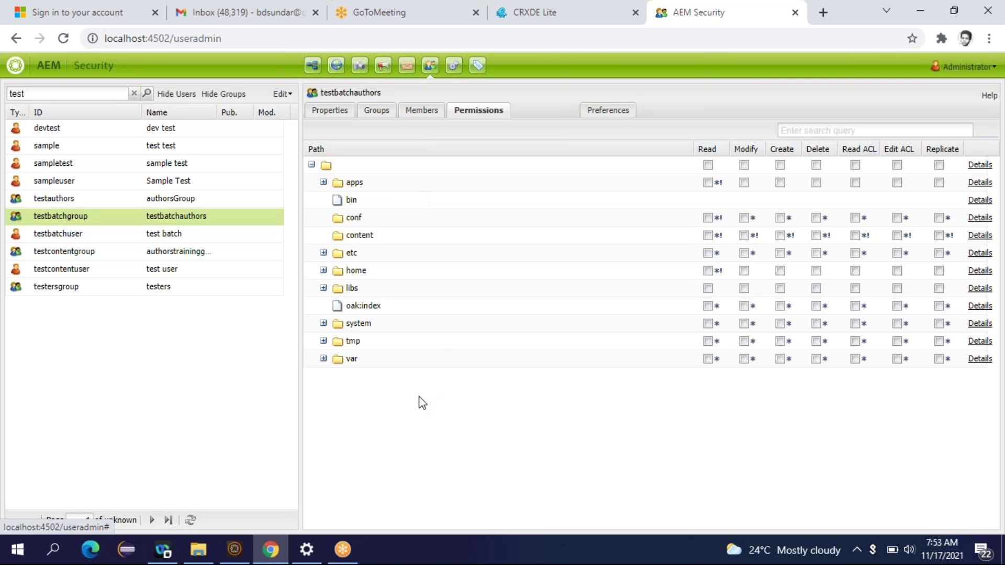
pyautogui.moveTo(710, 219)
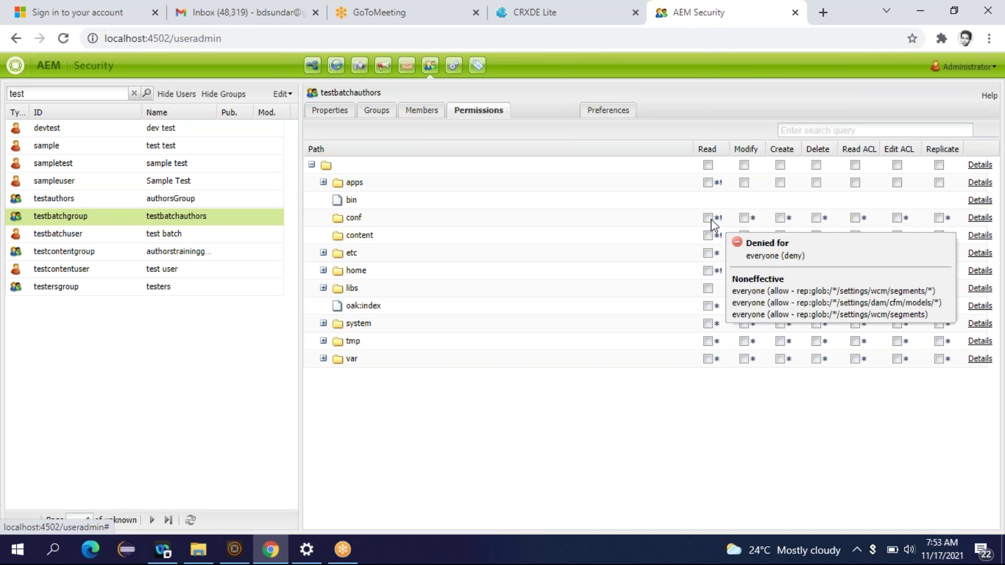
pyautogui.moveTo(835, 238)
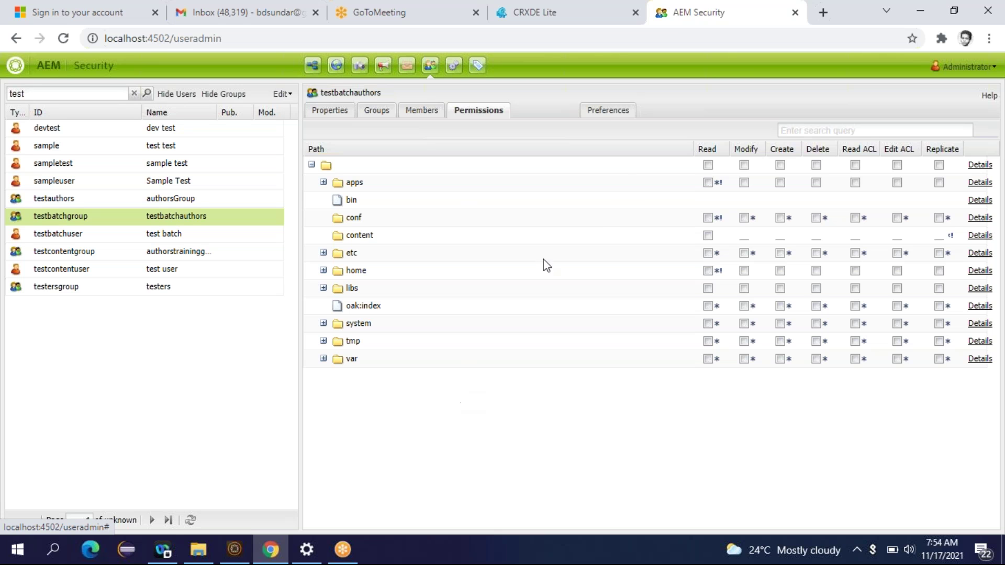
# Step: Show the testbatchauthors group's preferences, then bring CRXDE Lite forward
pyautogui.click(605, 116)
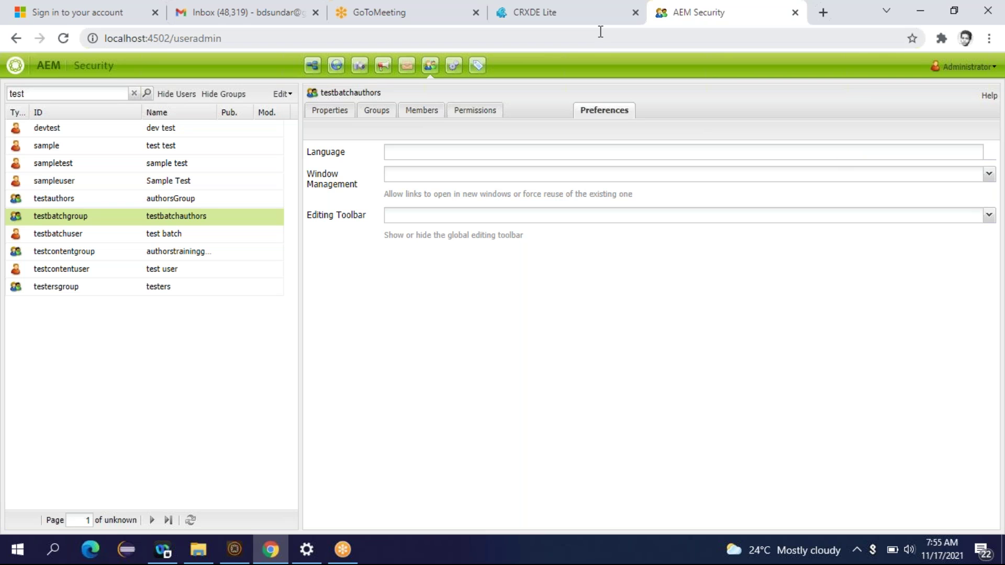
pyautogui.click(597, 14)
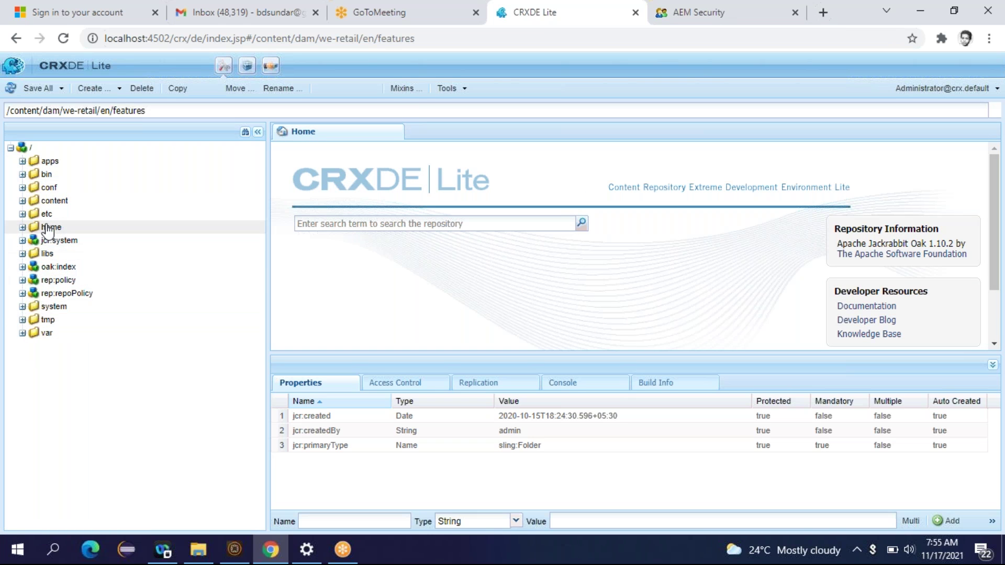
# Step: Expand home > users > we-retail and widen the repository tree
pyautogui.click(22, 227)
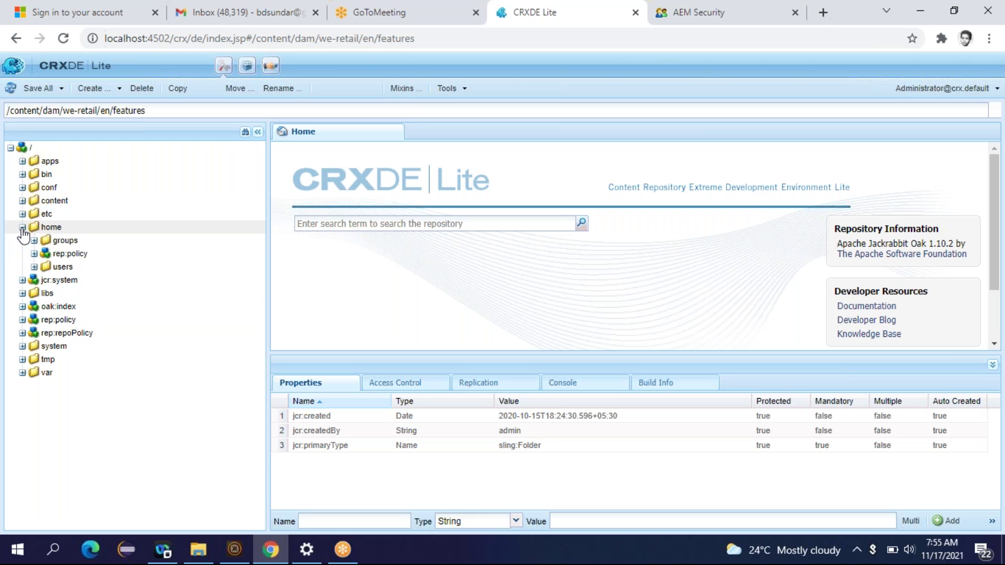
pyautogui.click(34, 268)
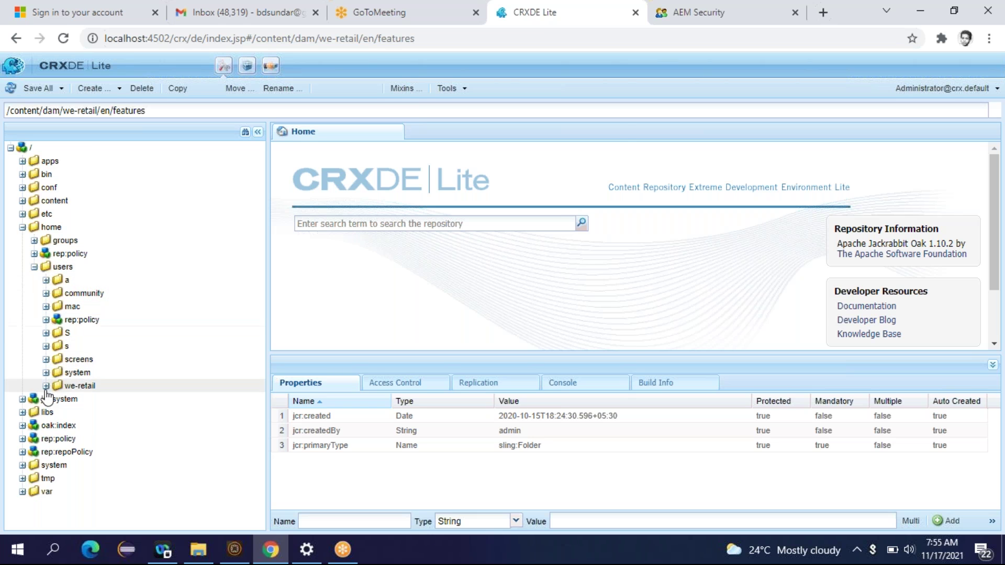
pyautogui.click(46, 386)
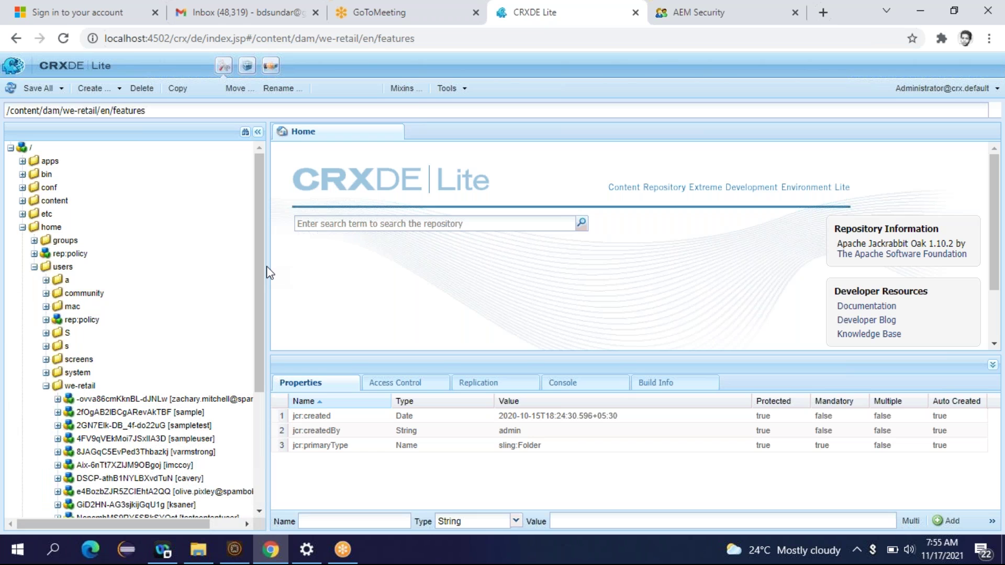
pyautogui.moveTo(269, 273); pyautogui.dragTo(313, 393)
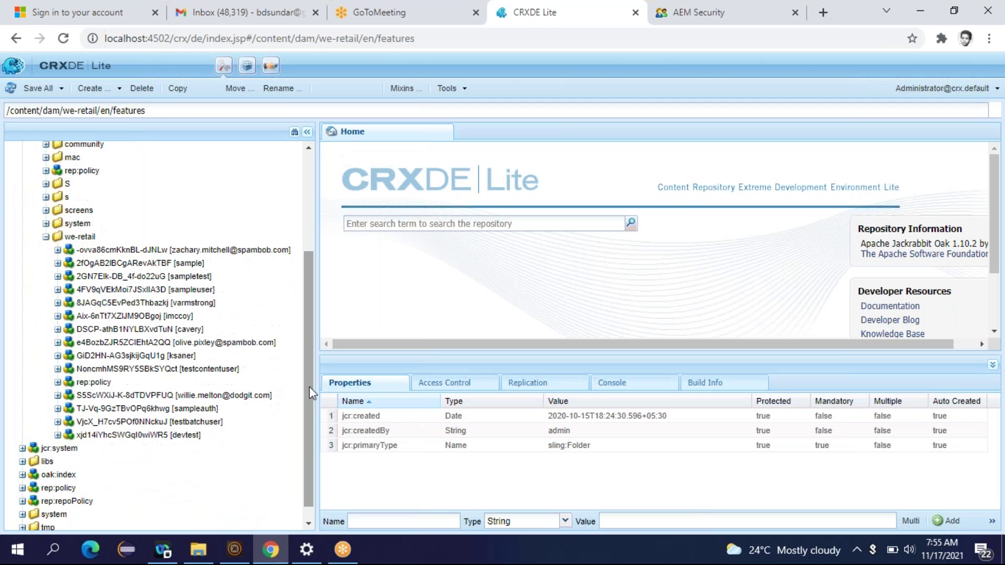
# Step: Inspect testbatchuser's node and profile properties, then collapse we-retail and users
pyautogui.click(201, 422)
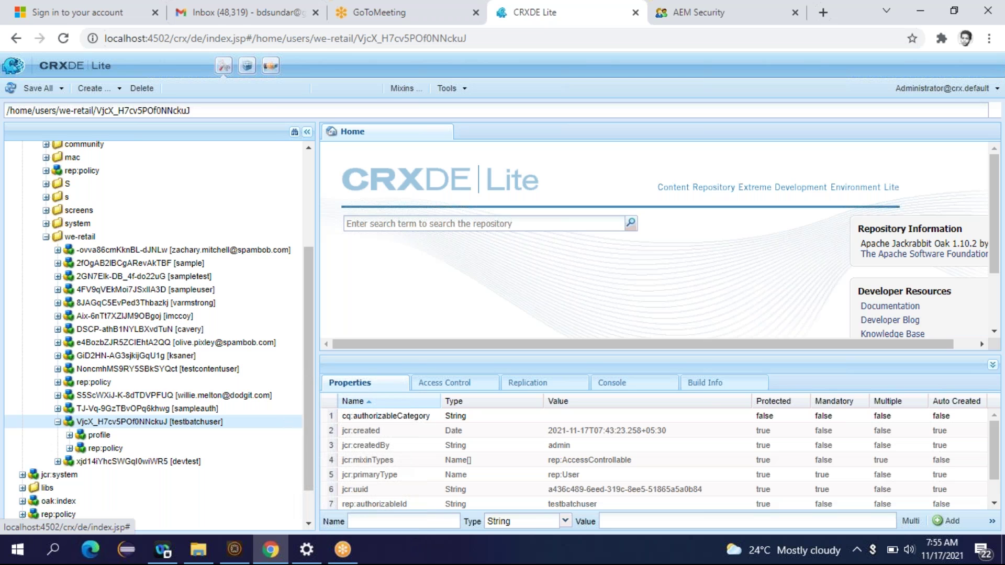
pyautogui.click(98, 438)
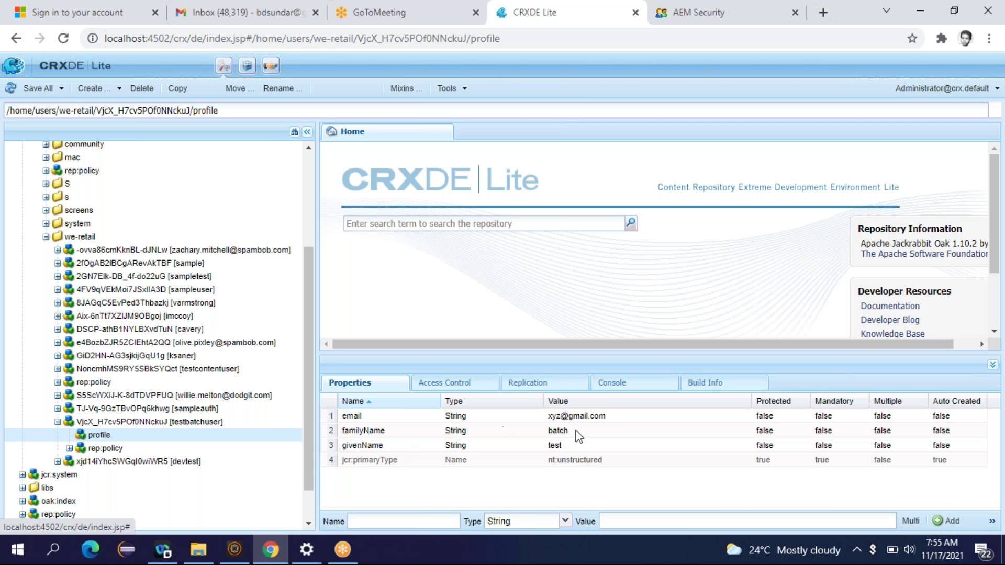
pyautogui.click(154, 422)
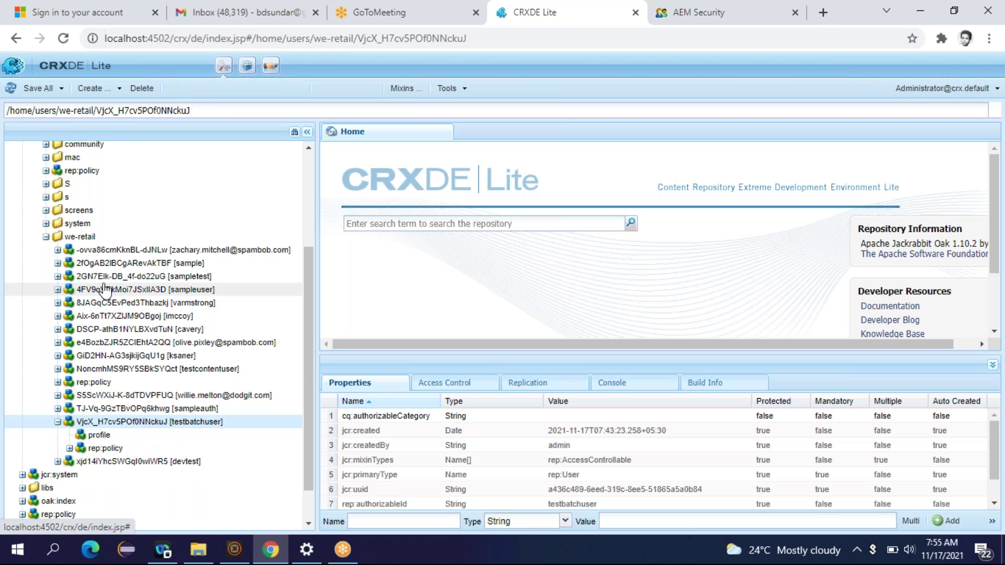
pyautogui.moveTo(308, 298); pyautogui.dragTo(308, 230)
pyautogui.click(46, 343)
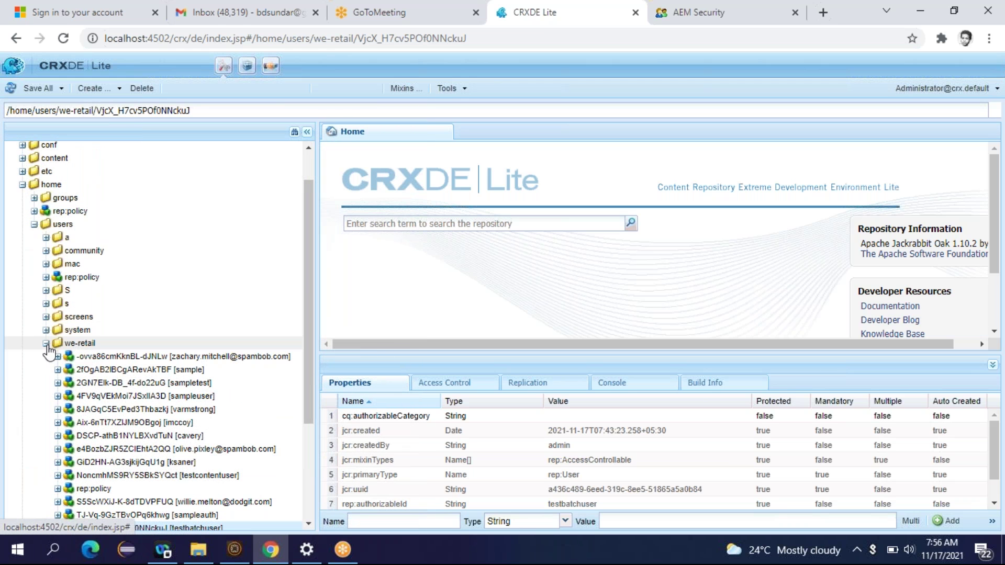
pyautogui.click(34, 268)
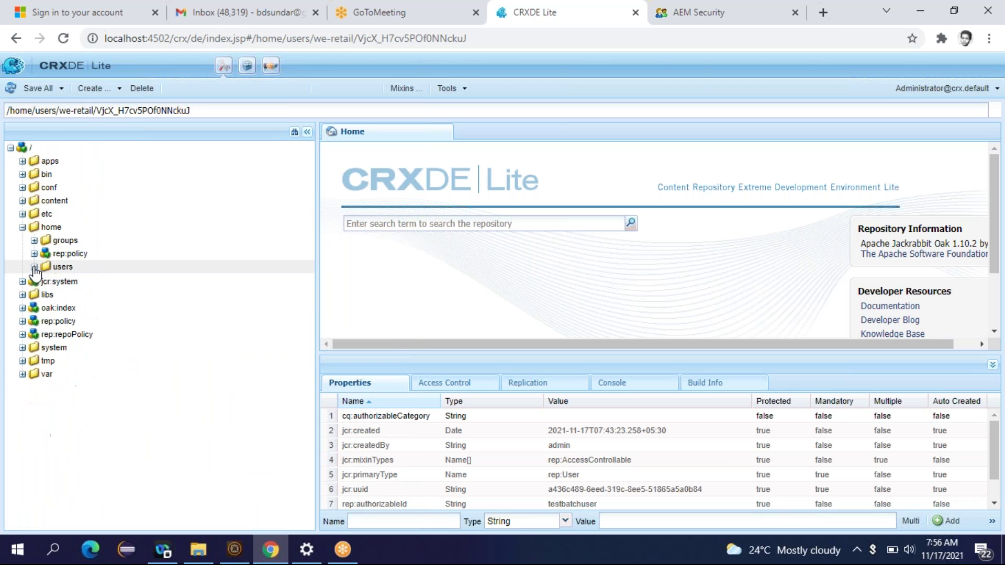
# Step: View testbatchgroup's profile under /home/groups/a (aboutMe xyz, givenName testbatchauthors), then collapse home
pyautogui.click(34, 242)
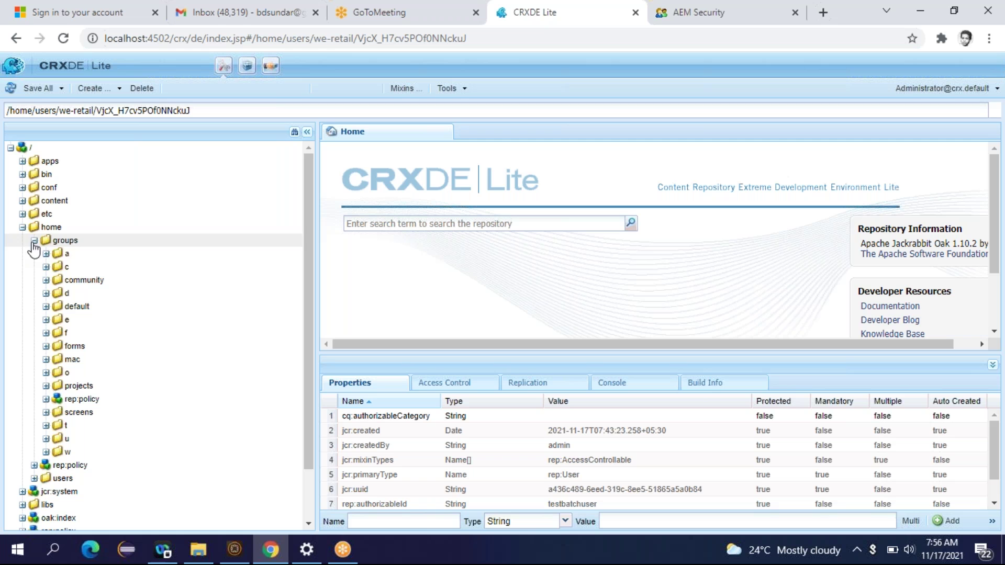
pyautogui.click(46, 254)
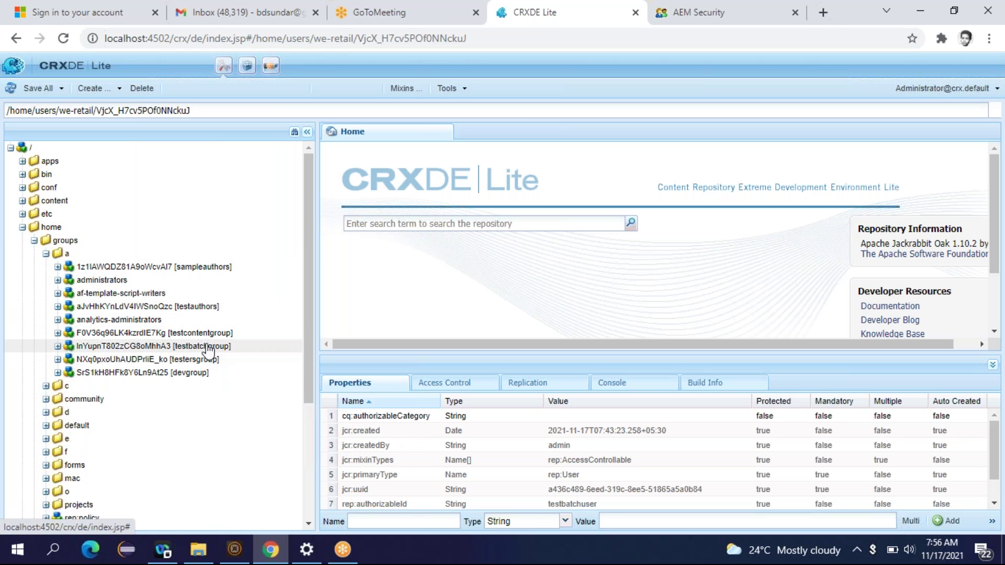
pyautogui.doubleClick(208, 350)
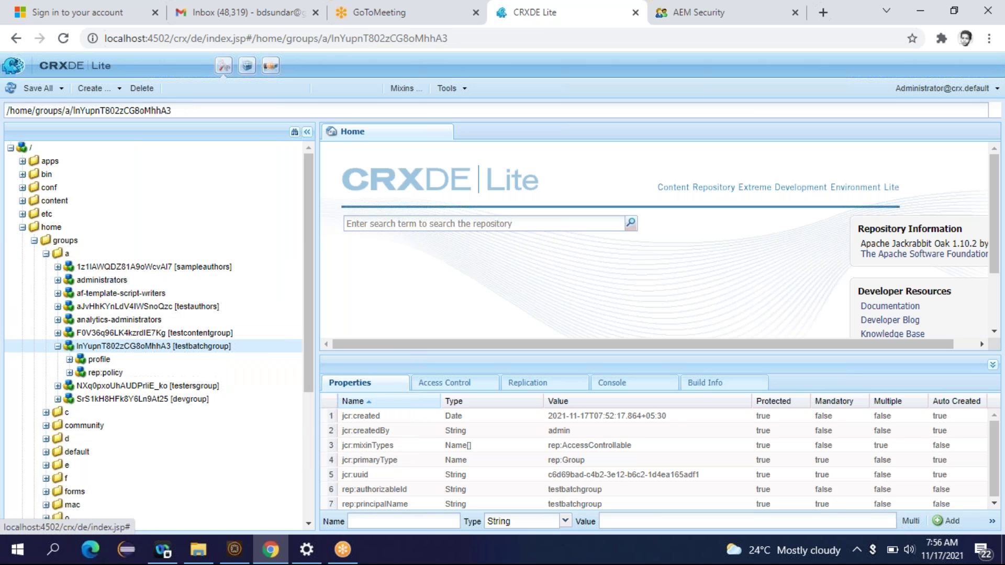
pyautogui.click(99, 360)
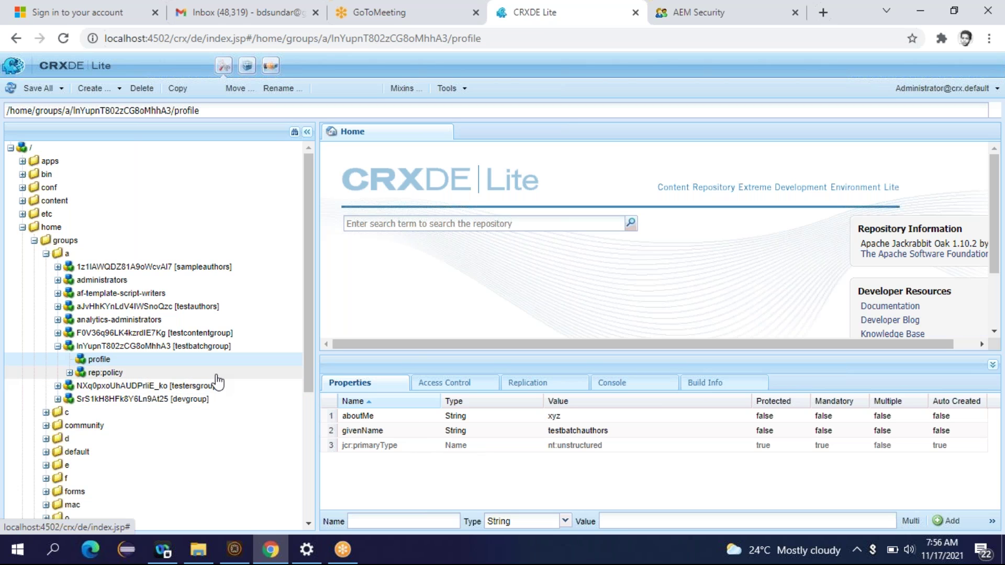
pyautogui.click(23, 227)
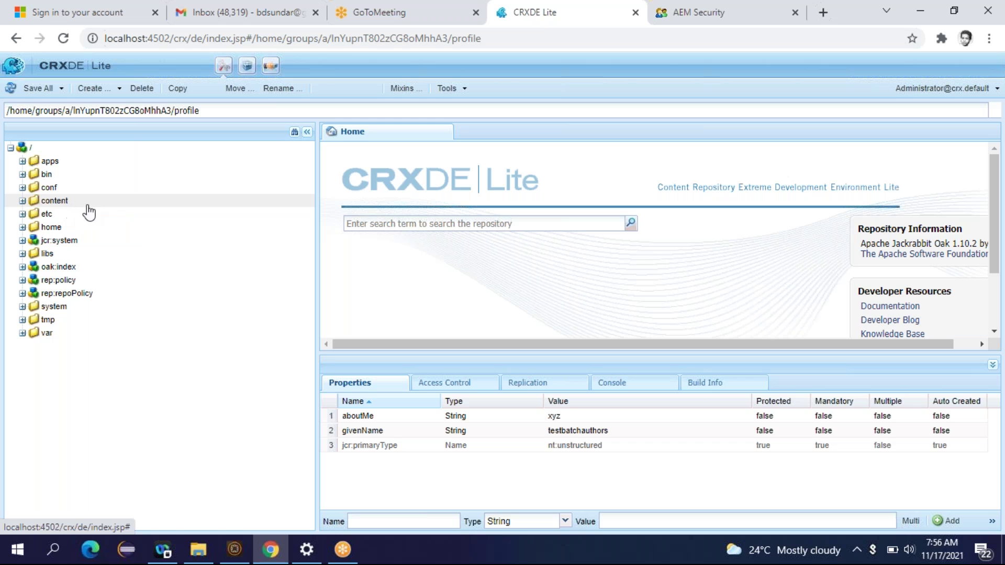
pyautogui.click(23, 201)
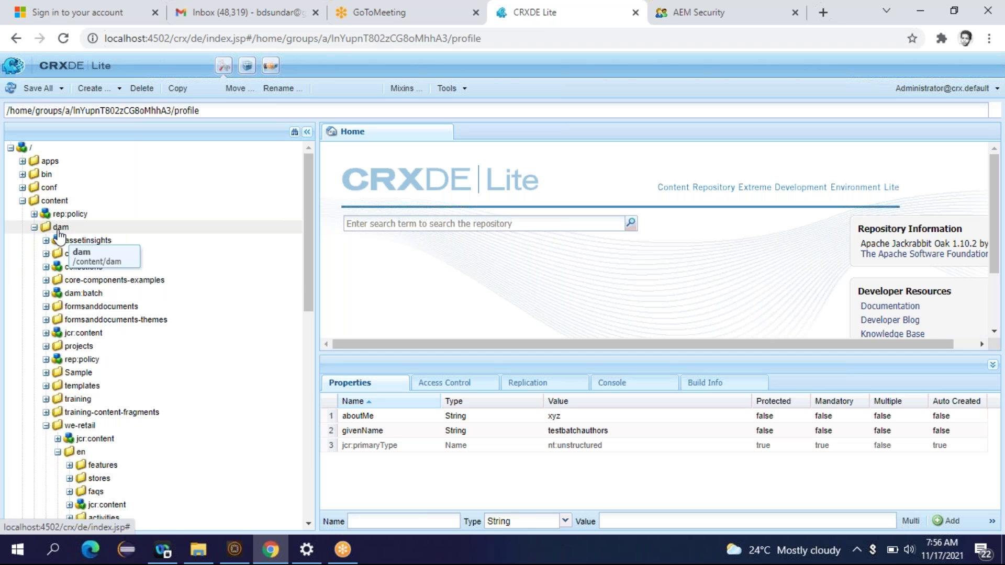
# Step: Collapse the content branch and show /home's properties (rep:AuthorizableFolder, rep:AccessControllable)
pyautogui.click(46, 426)
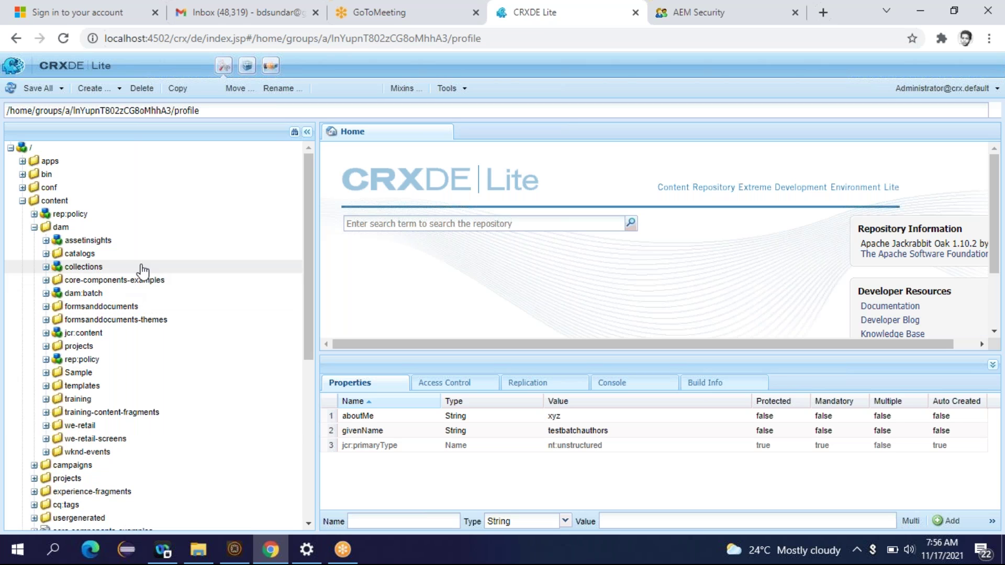
pyautogui.click(35, 227)
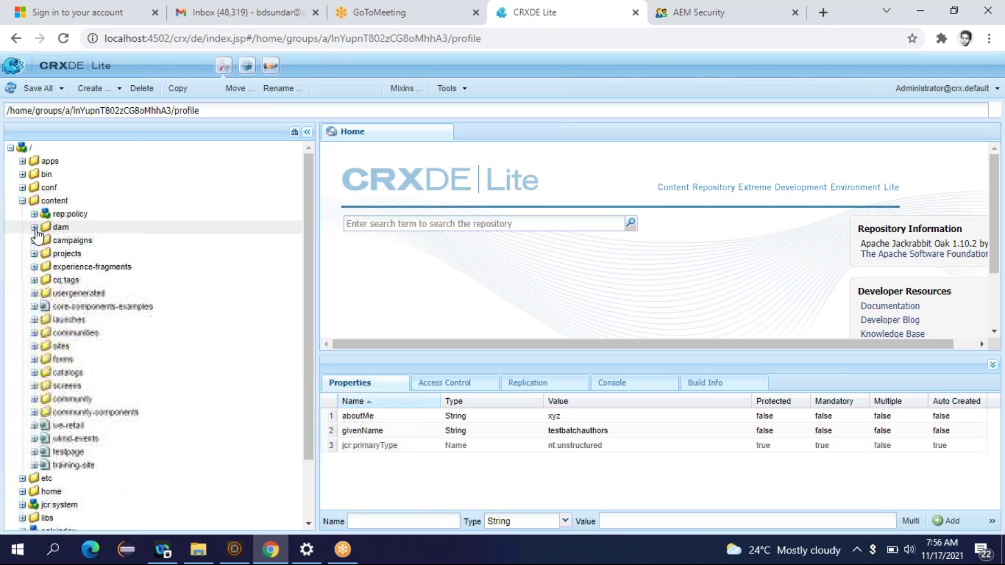
pyautogui.click(22, 201)
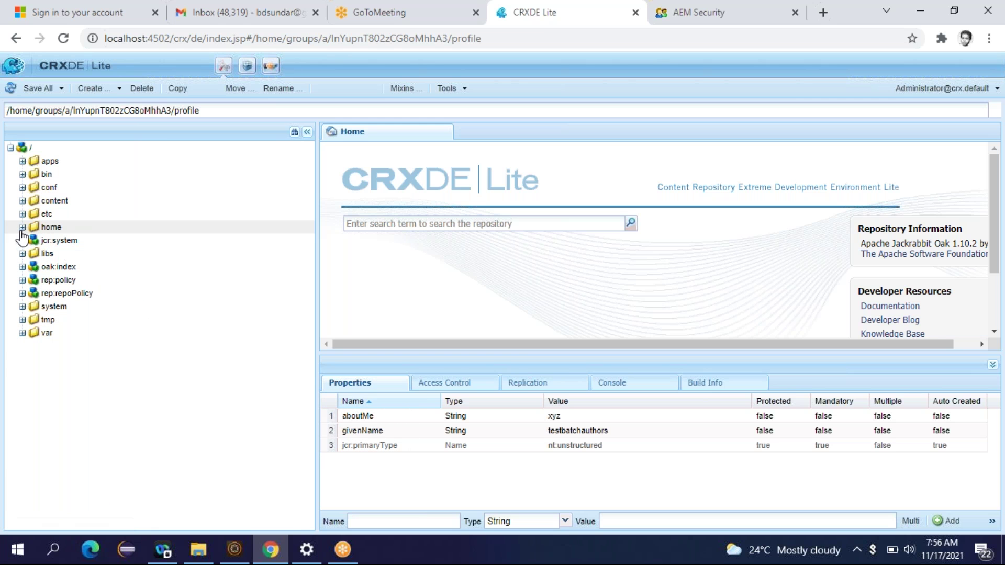
pyautogui.click(50, 228)
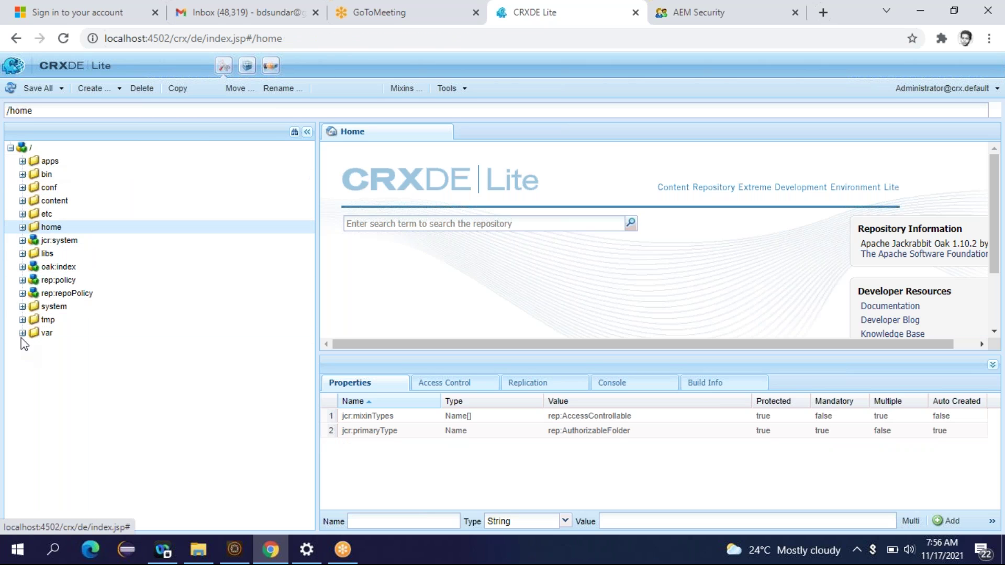
# Step: Expand libs > foundation > components in the tree, then reload CRXDE Lite
pyautogui.click(22, 254)
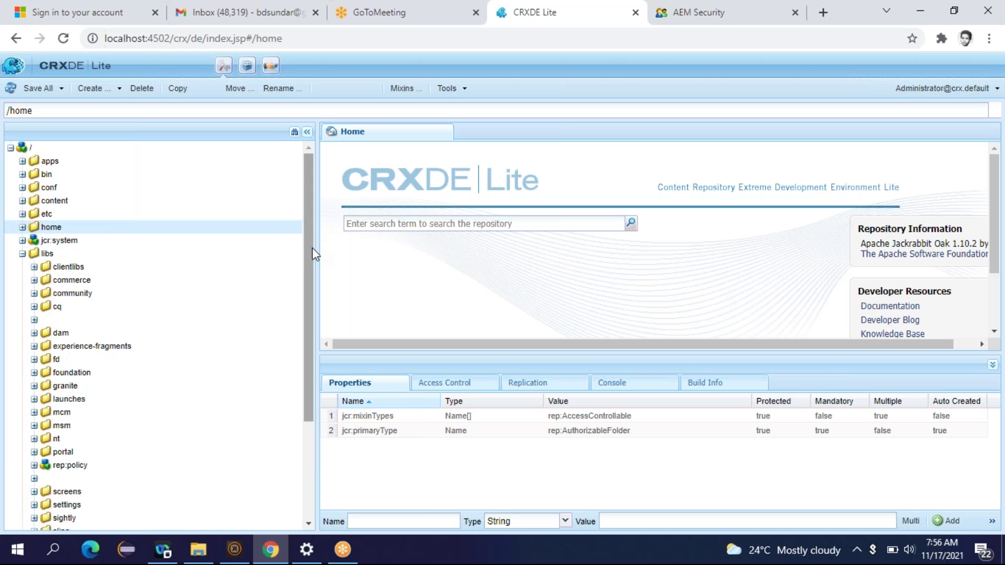
pyautogui.moveTo(309, 249); pyautogui.dragTo(308, 278)
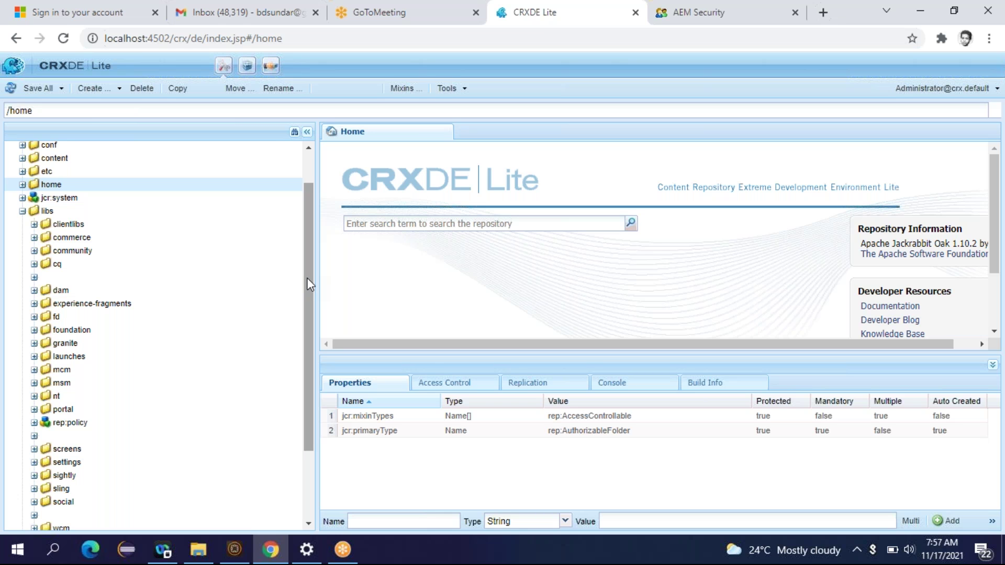
pyautogui.moveTo(308, 283); pyautogui.dragTo(307, 328)
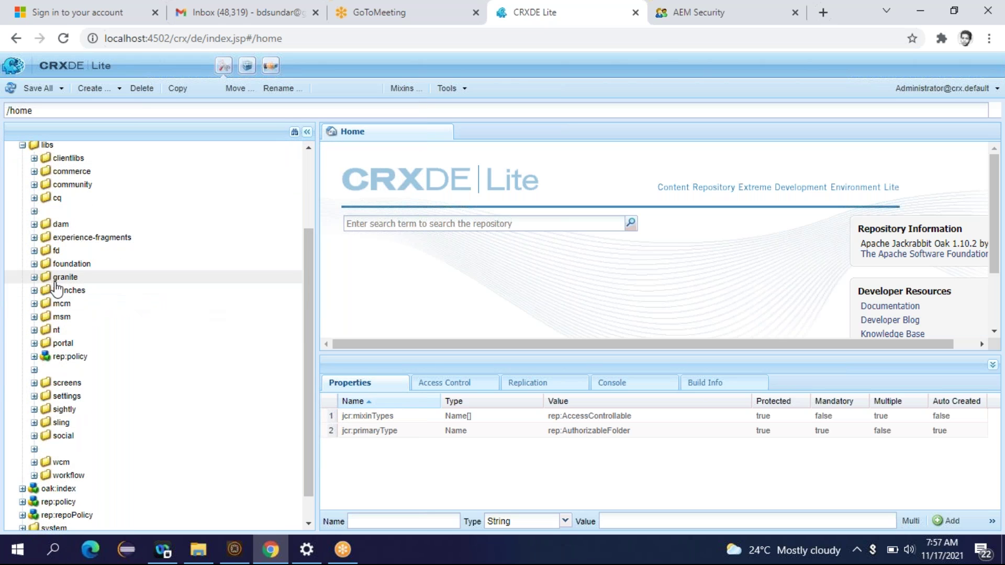
pyautogui.click(34, 265)
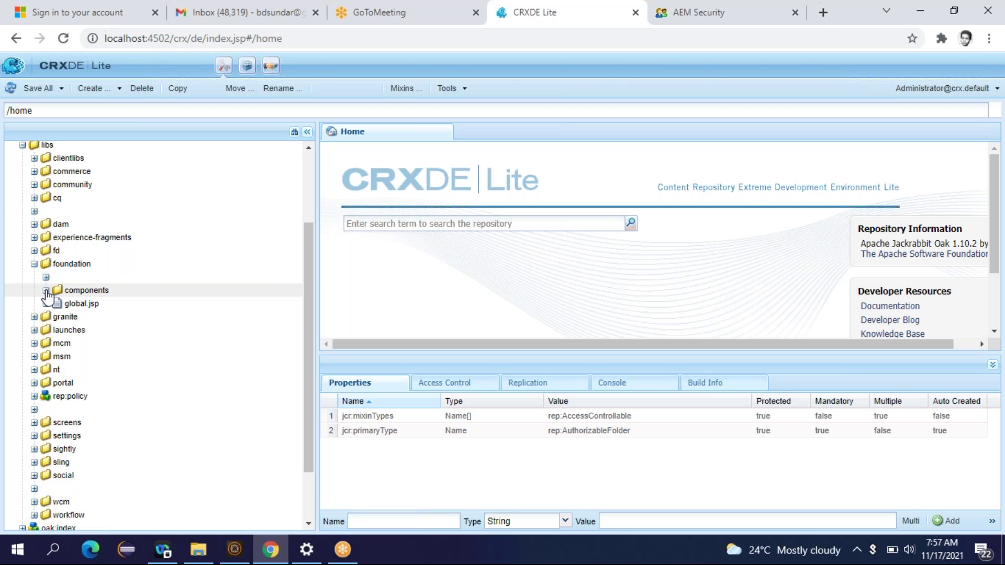
pyautogui.click(46, 291)
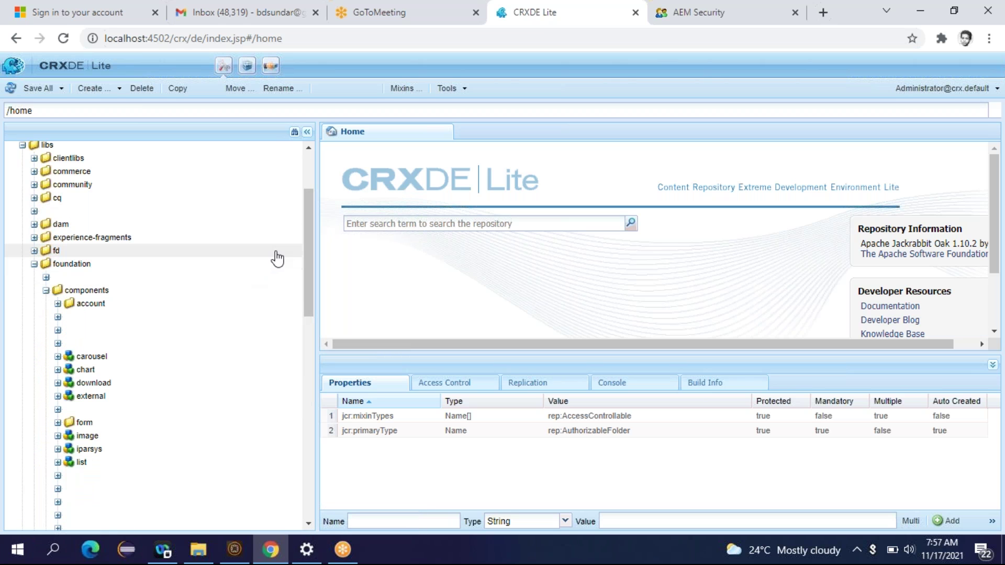
pyautogui.moveTo(314, 267); pyautogui.dragTo(312, 300)
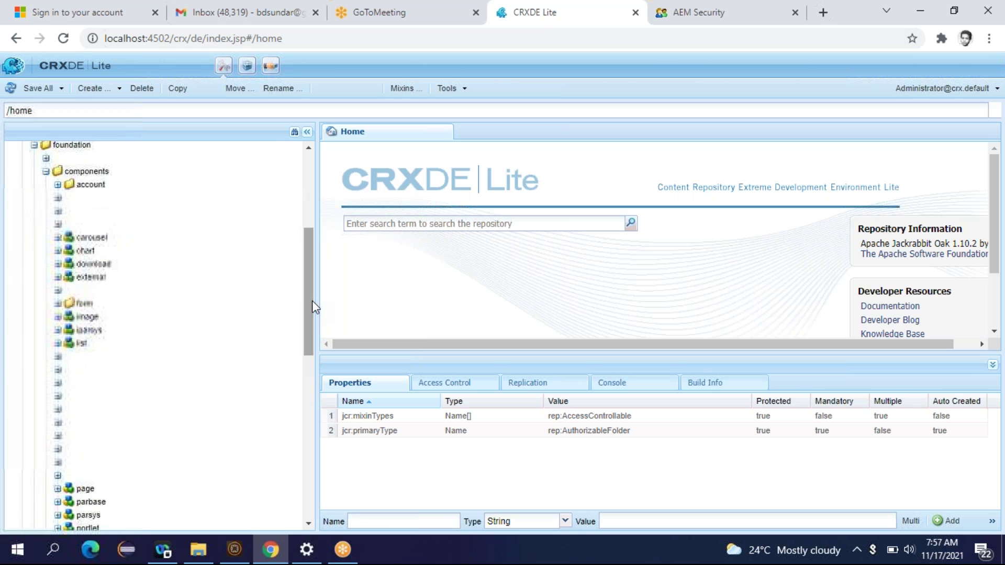
pyautogui.click(66, 40)
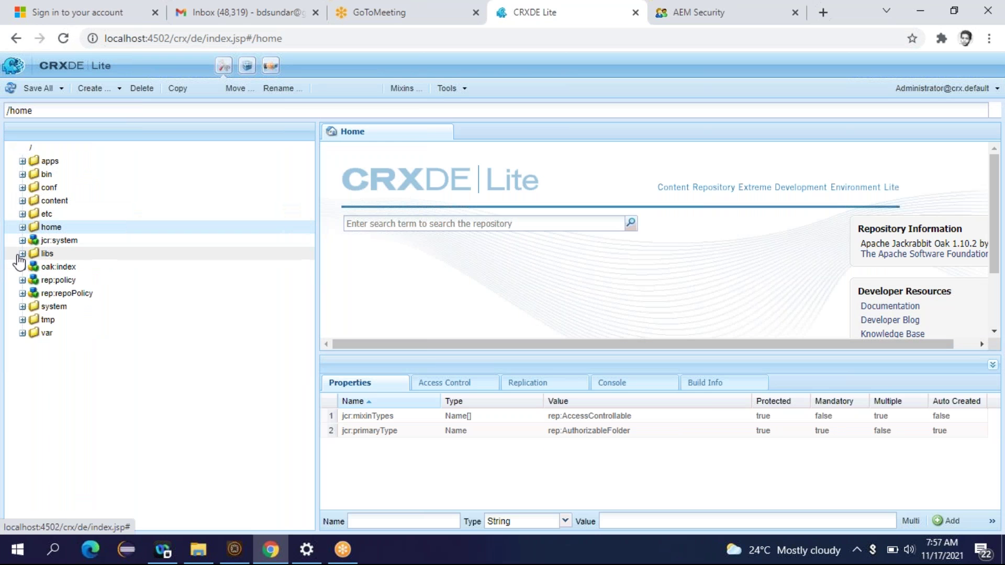
# Step: Re-expand libs and foundation, open /libs/foundation/components, and collapse foundation
pyautogui.click(27, 253)
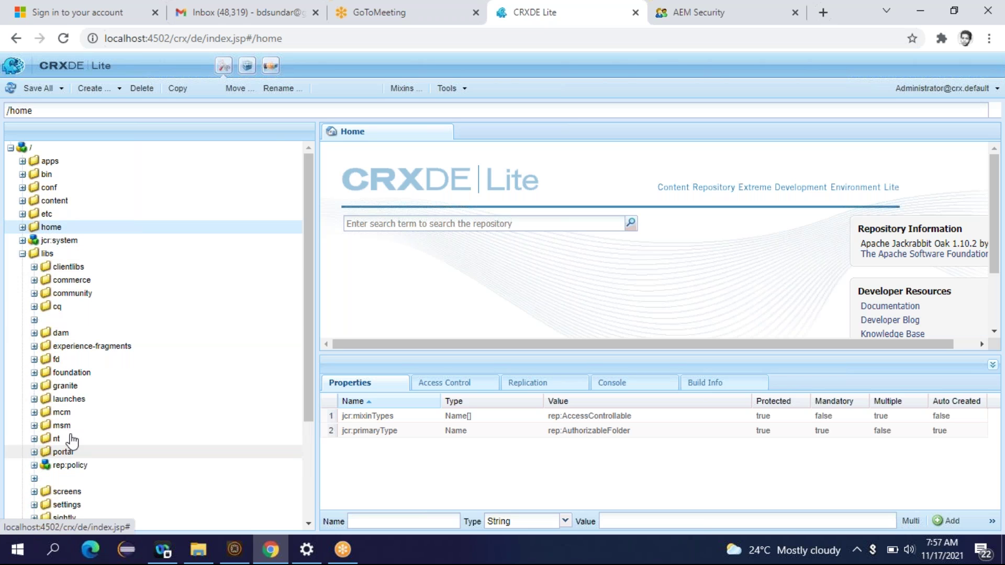
pyautogui.click(34, 373)
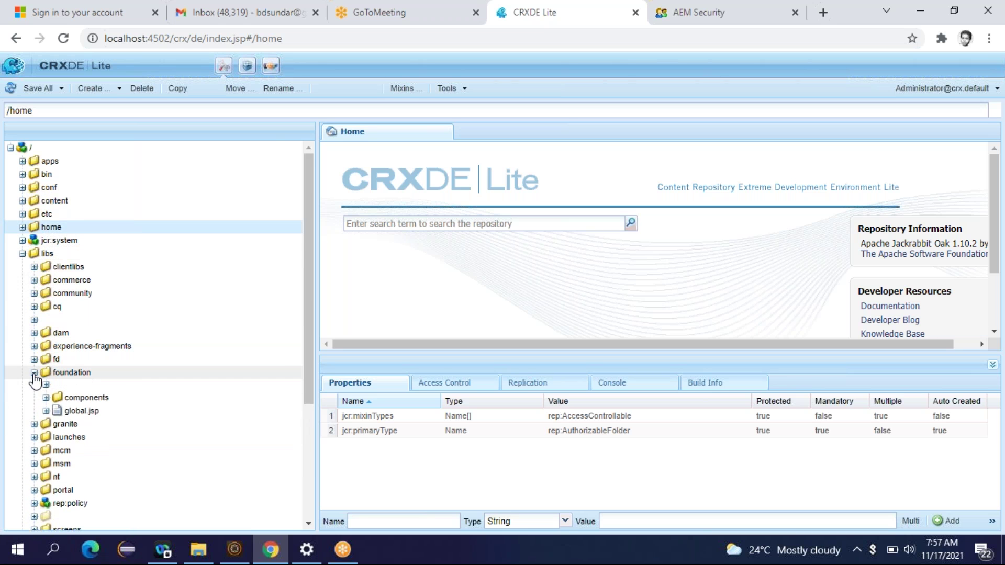
pyautogui.click(46, 399)
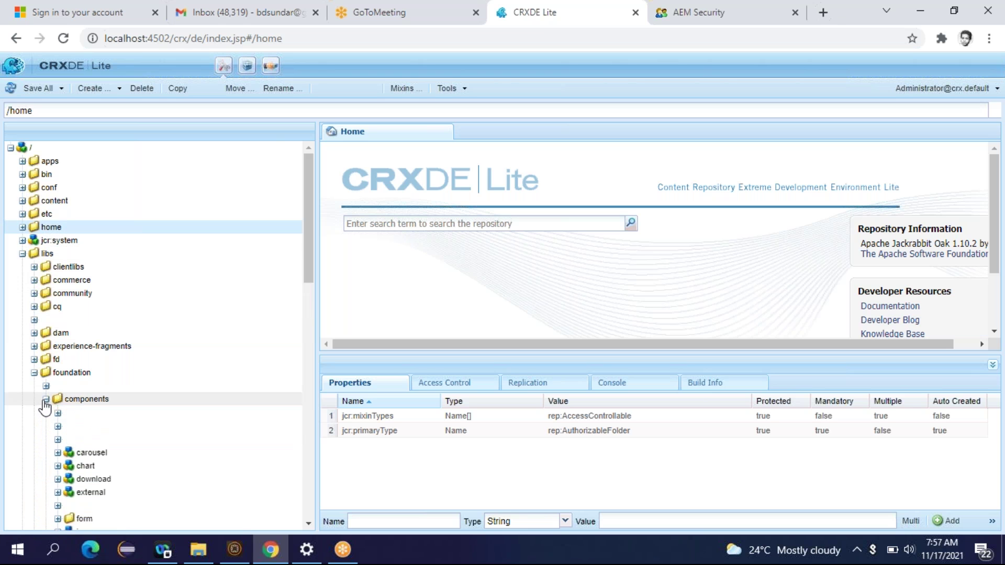
pyautogui.moveTo(306, 255); pyautogui.dragTo(313, 373)
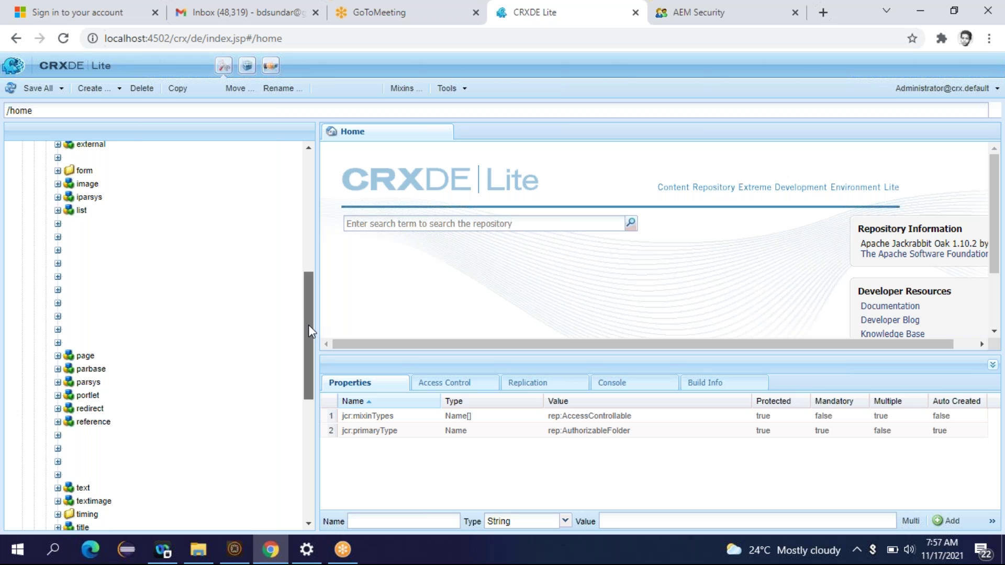
pyautogui.moveTo(309, 331); pyautogui.dragTo(300, 263)
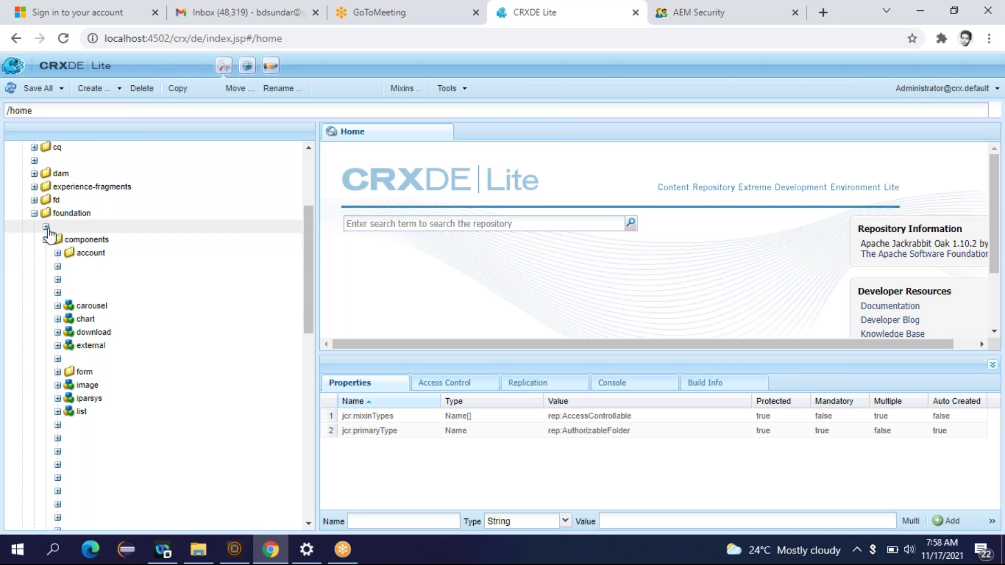
pyautogui.click(62, 213)
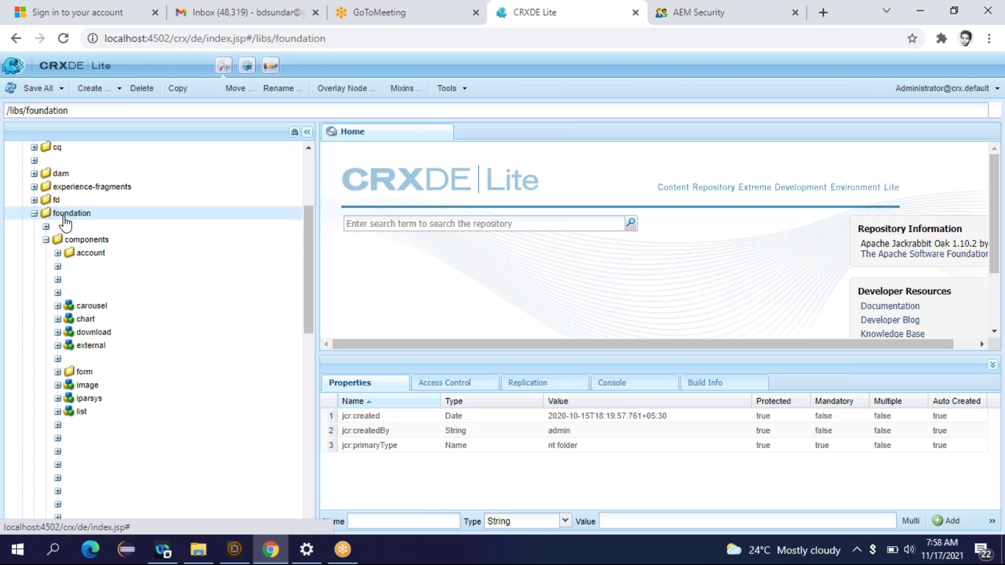
pyautogui.click(79, 242)
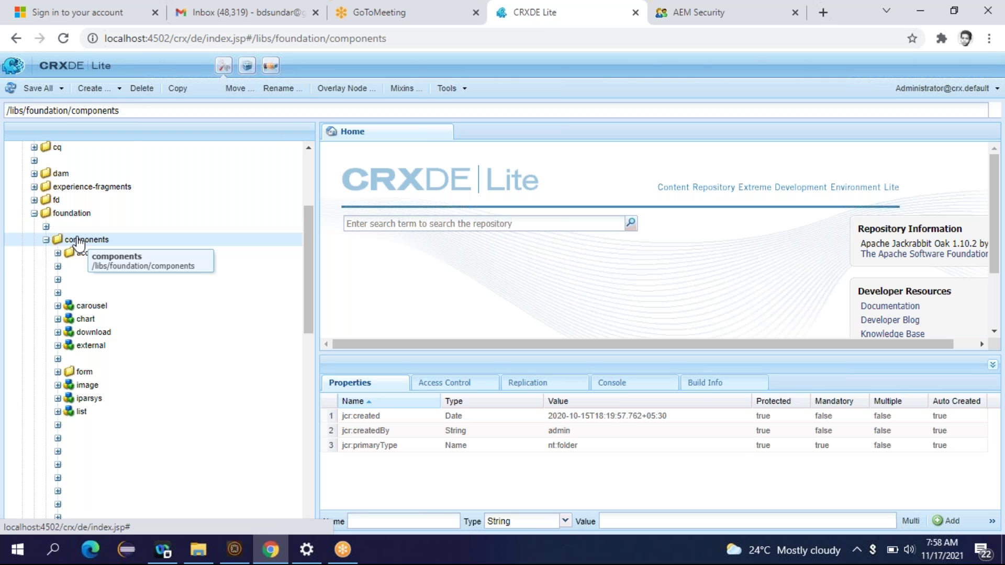
pyautogui.click(33, 213)
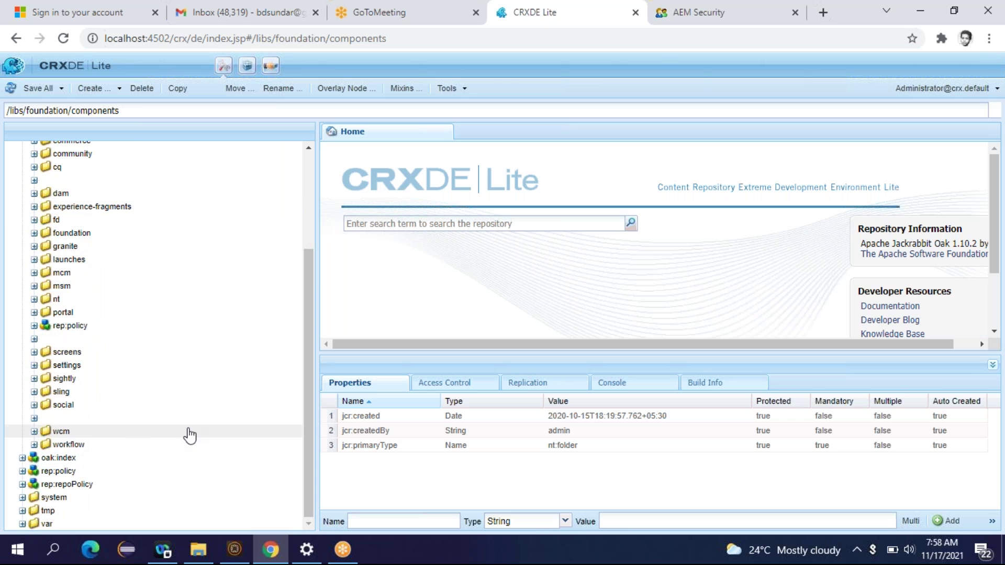
# Step: Expand libs > wcm > foundation and select /libs/wcm/foundation/components
pyautogui.click(35, 432)
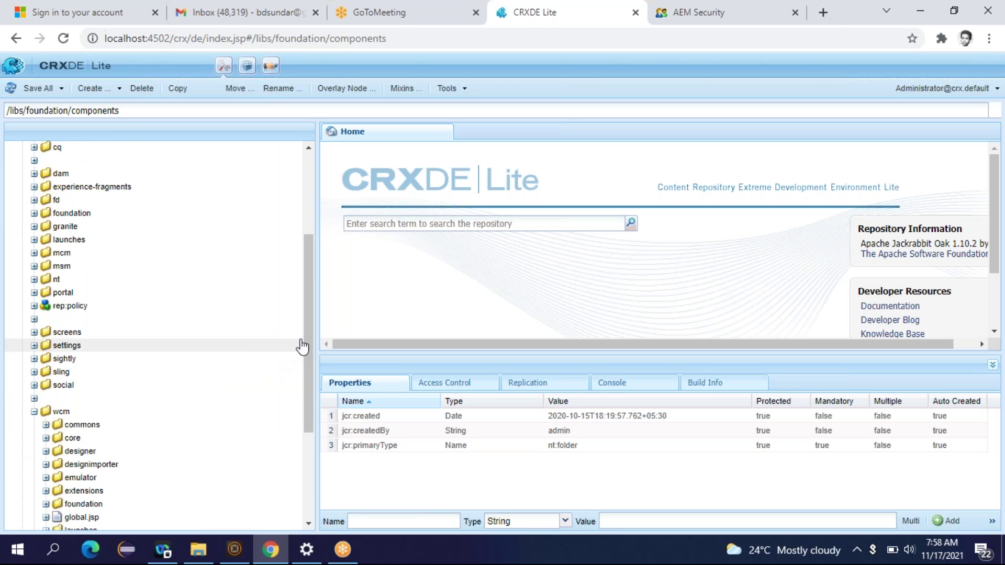
pyautogui.moveTo(309, 342); pyautogui.dragTo(302, 413)
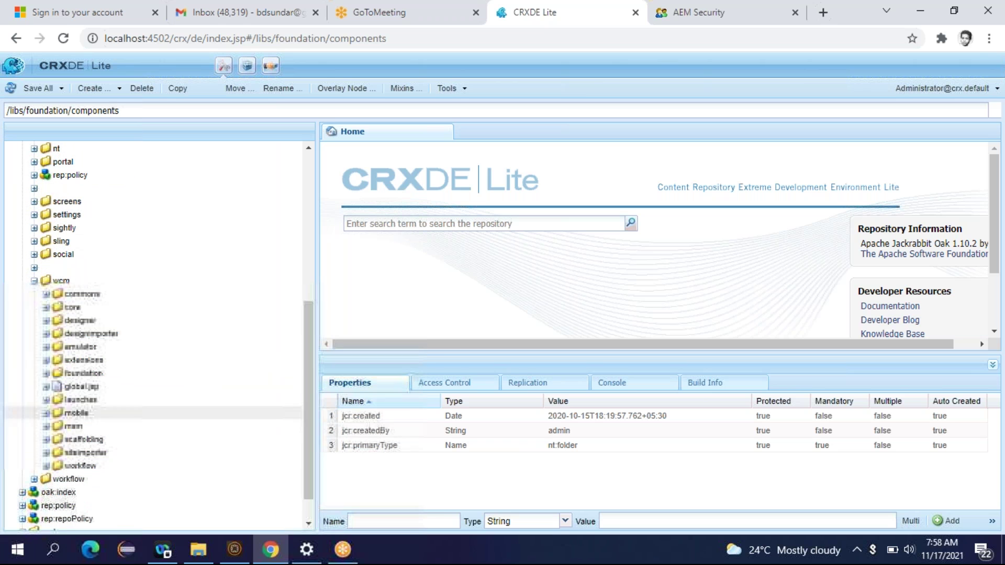
pyautogui.click(46, 374)
pyautogui.click(58, 401)
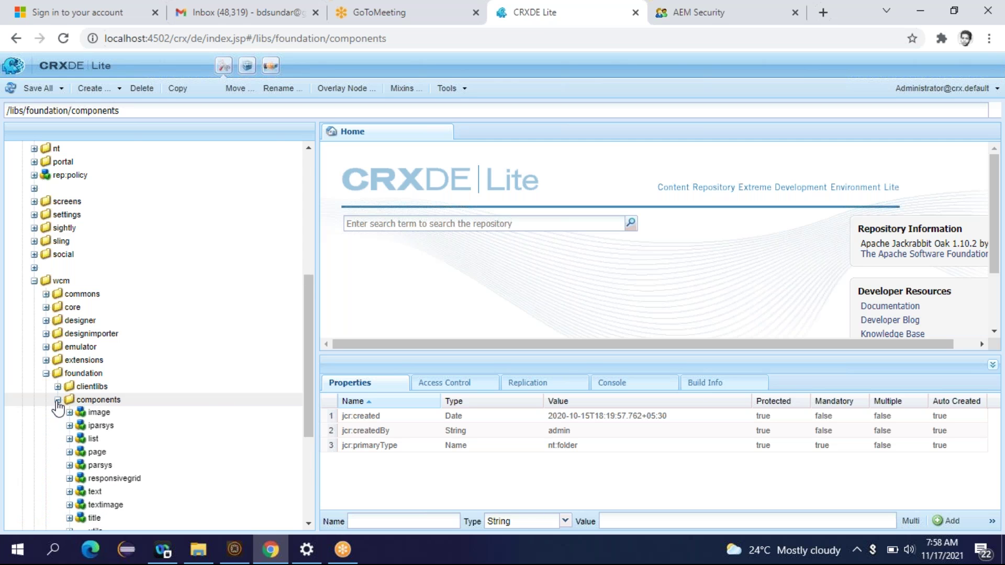
pyautogui.moveTo(307, 339); pyautogui.dragTo(307, 404)
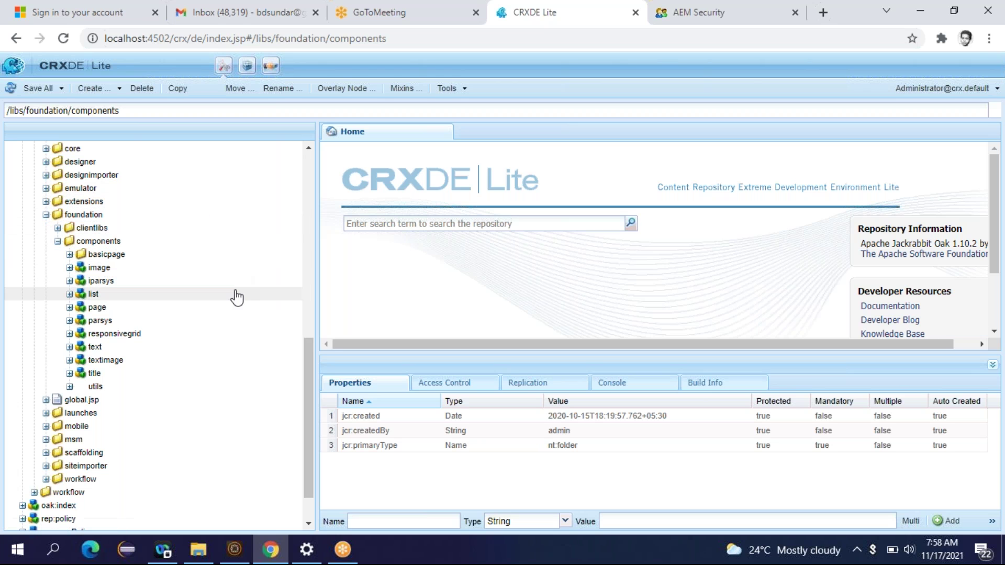
pyautogui.click(108, 242)
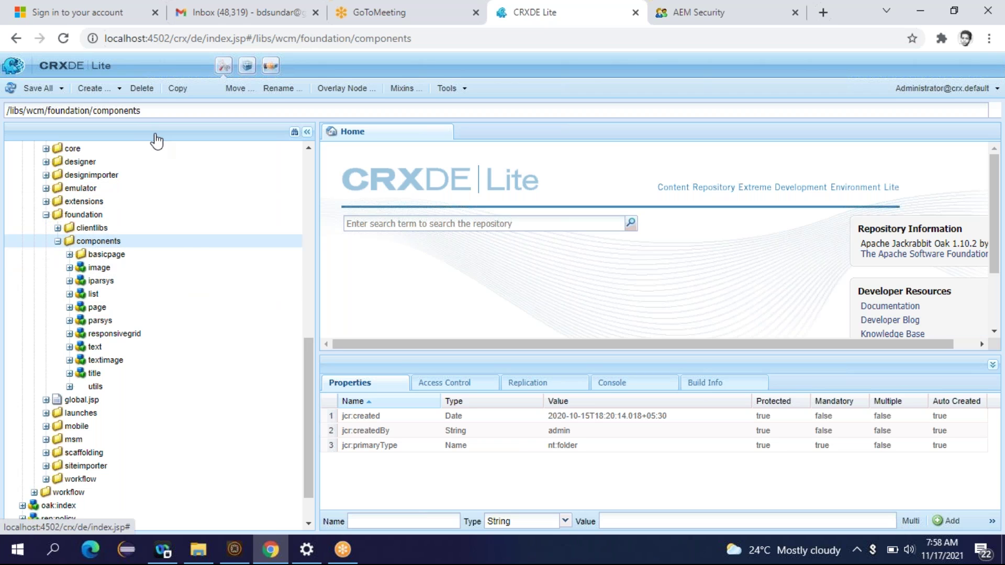
# Step: Collapse the foundation and libs folders back to the repository's top-level nodes
pyautogui.click(198, 246)
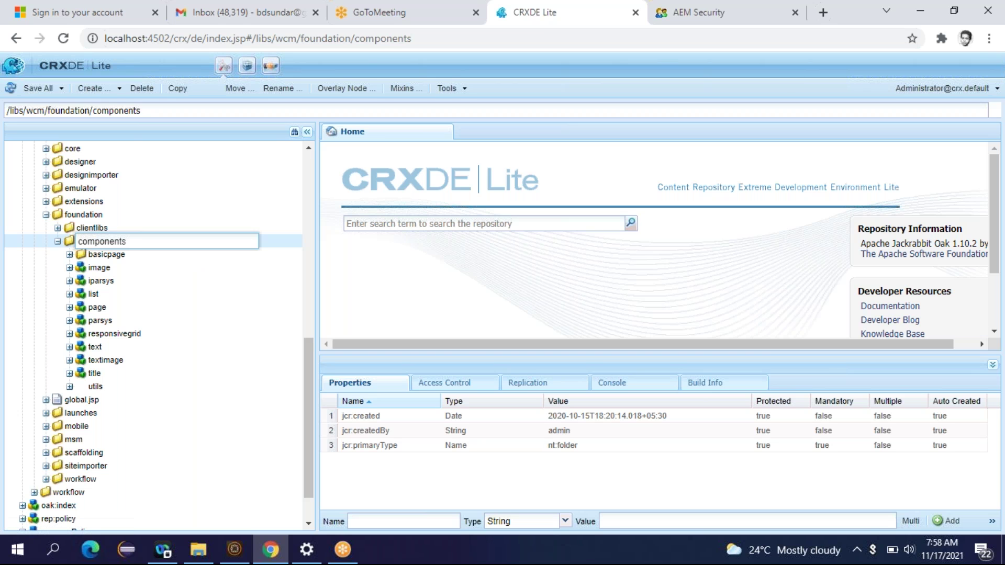
pyautogui.click(46, 215)
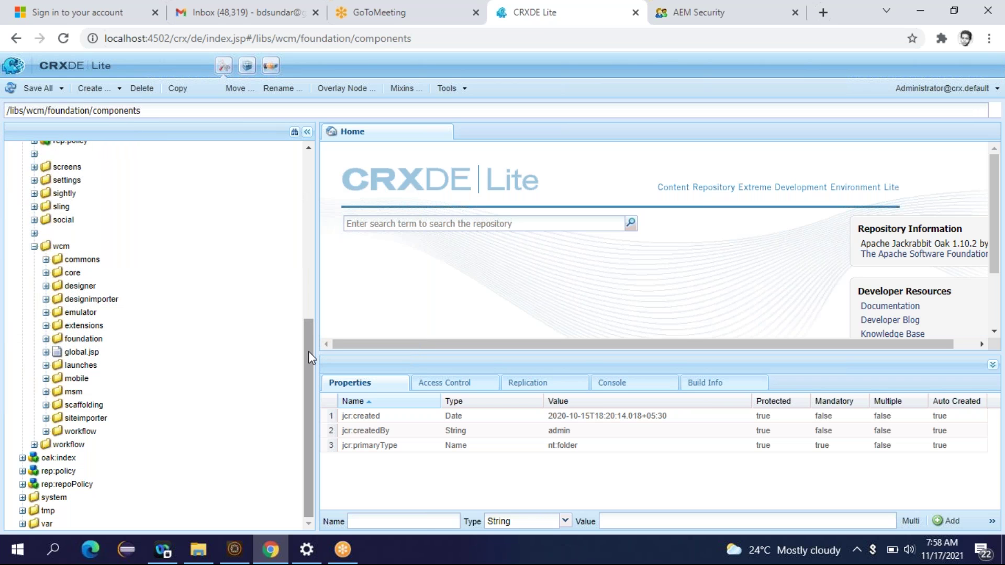
pyautogui.moveTo(308, 351); pyautogui.dragTo(302, 198)
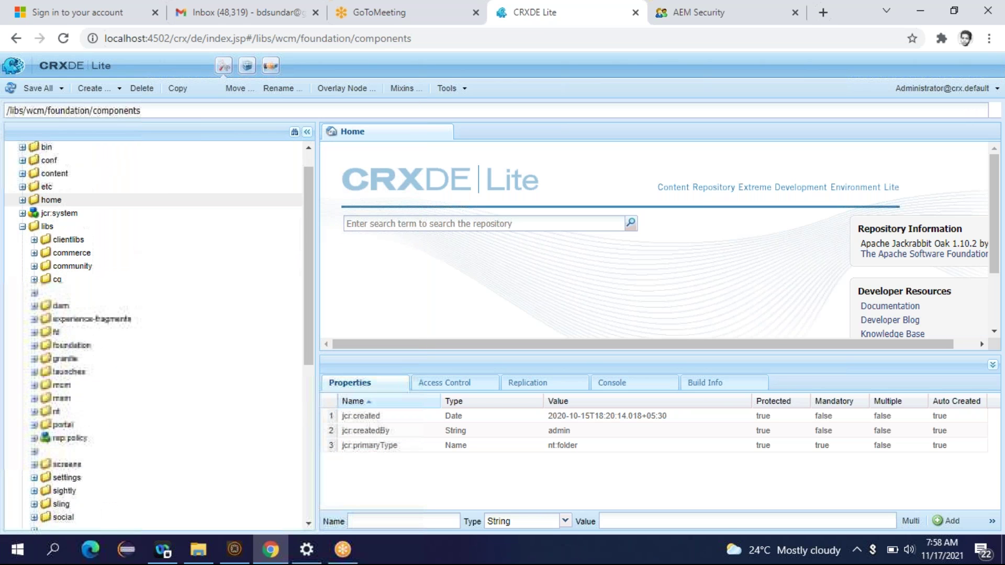
pyautogui.click(21, 228)
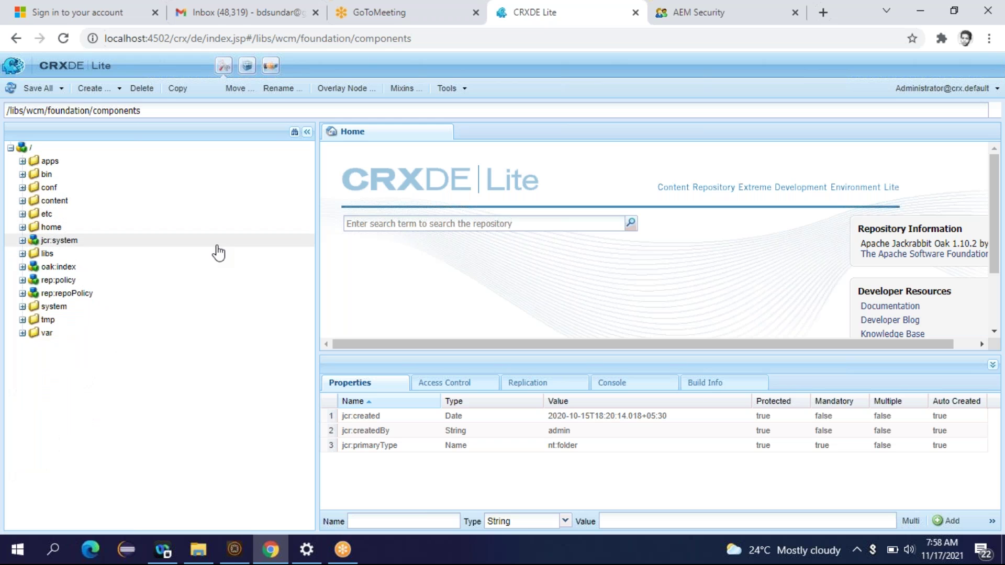
# Step: Switch to the AEM Security user admin tab, then start a new browser tab
pyautogui.click(686, 23)
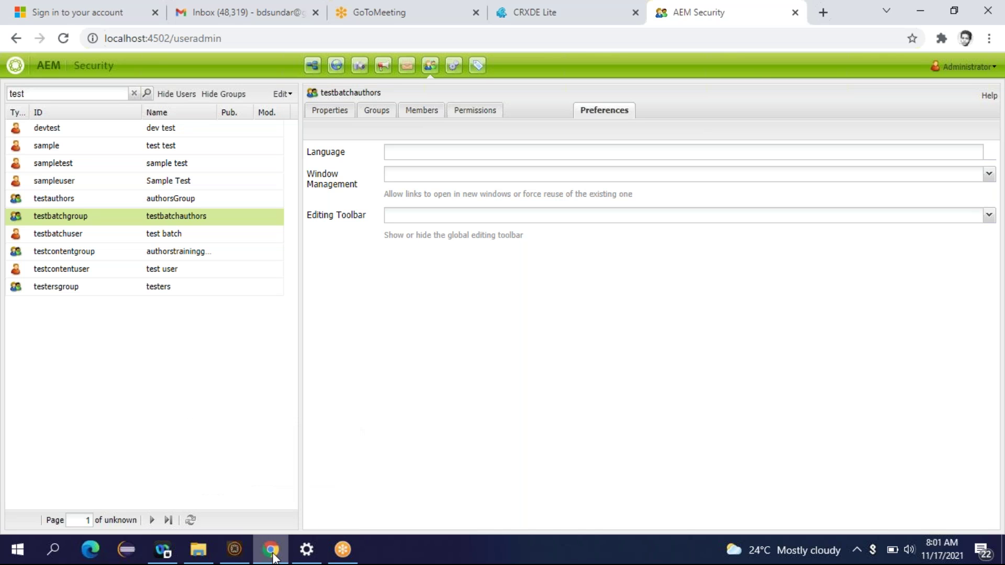
pyautogui.click(824, 13)
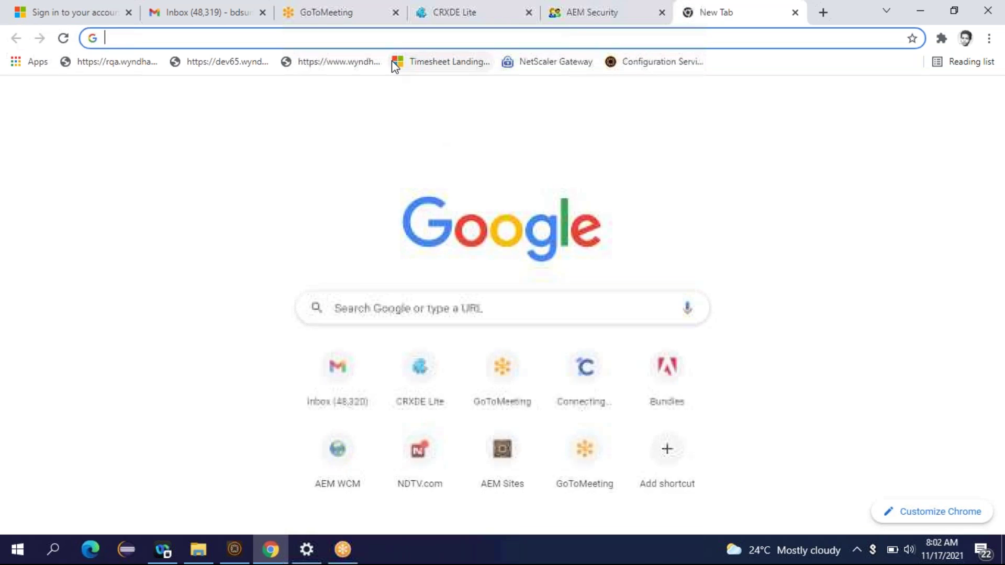
# Step: Go to the NDTV.com news site via its shortcut tile on the new tab
pyautogui.click(418, 474)
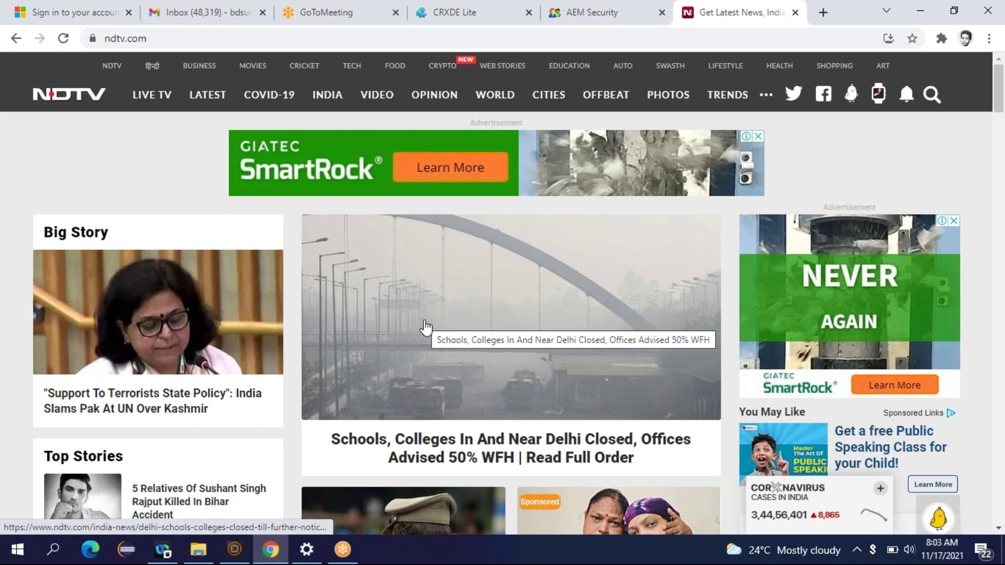
# Step: Return to the AEM Security tab and open the Tools console (miscadmin)
pyautogui.click(623, 23)
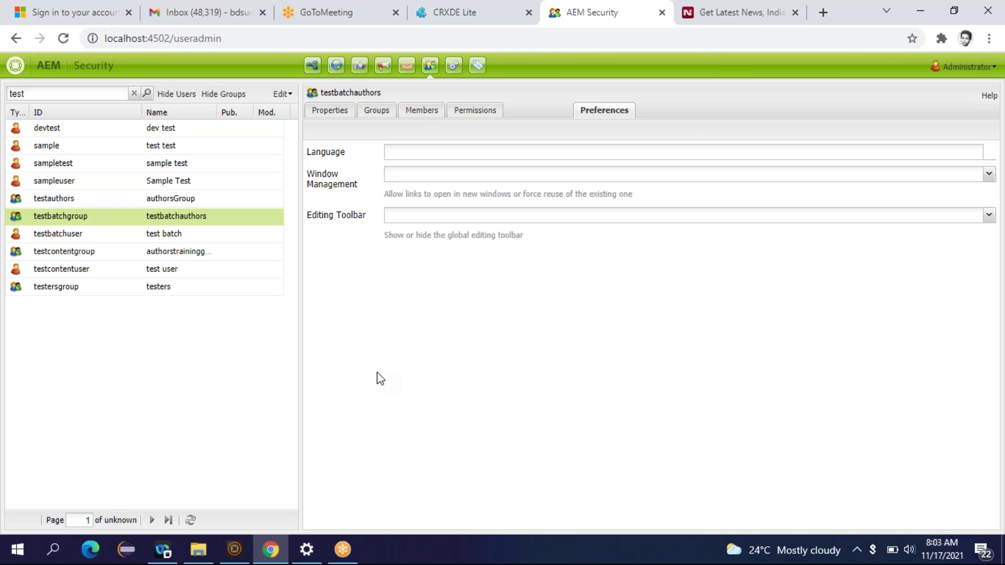
pyautogui.click(451, 72)
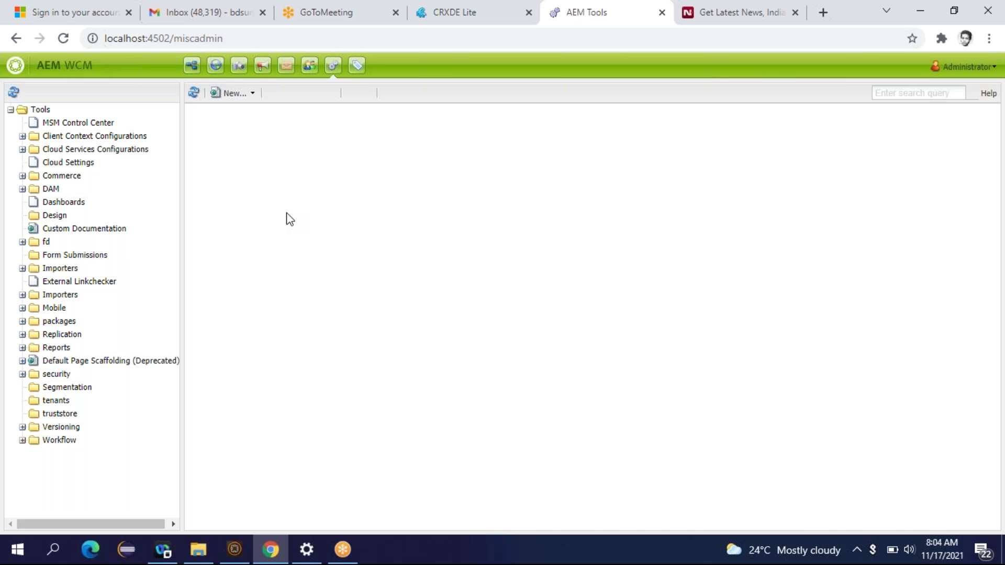
# Step: Select port 4502 in the address bar and expand the Replication folder
pyautogui.doubleClick(157, 40)
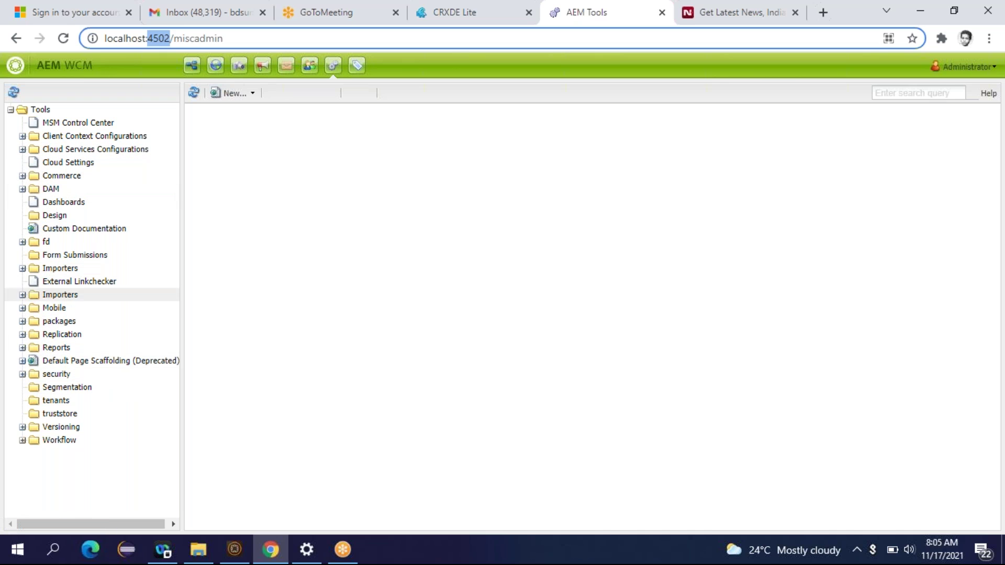
pyautogui.click(22, 335)
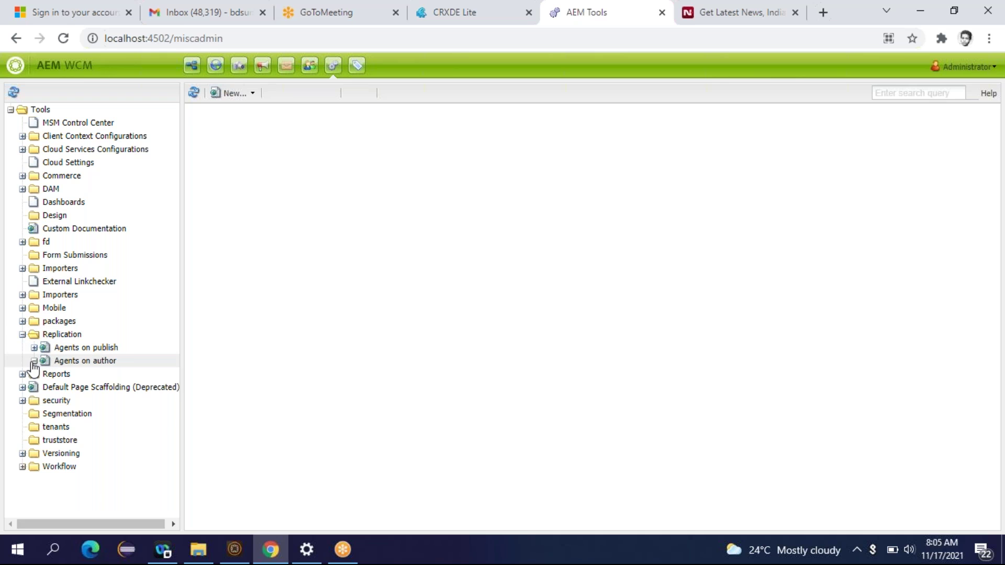
# Step: Open Default Agent under Agents on author and select port 4503 in its replication URL
pyautogui.click(34, 362)
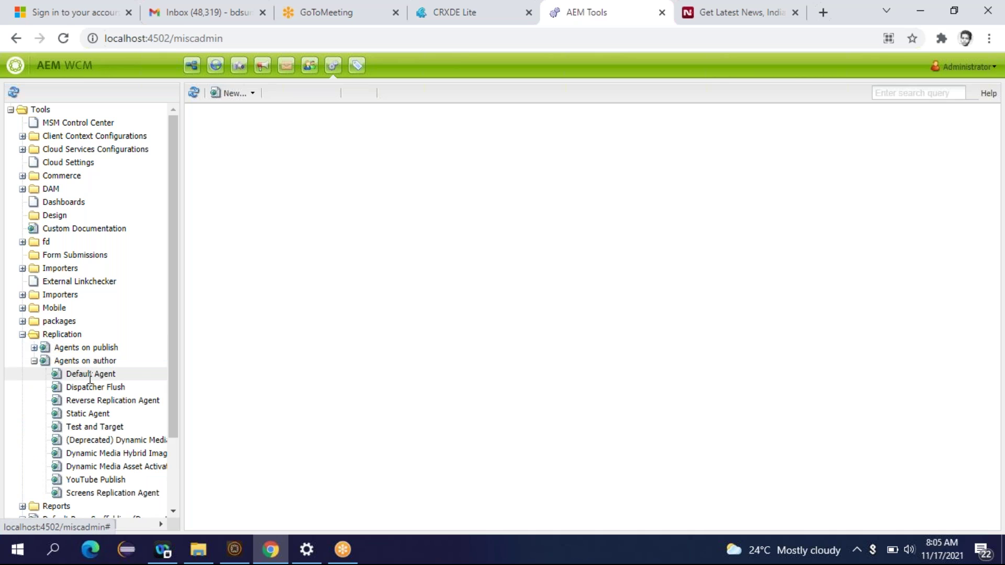
pyautogui.doubleClick(90, 374)
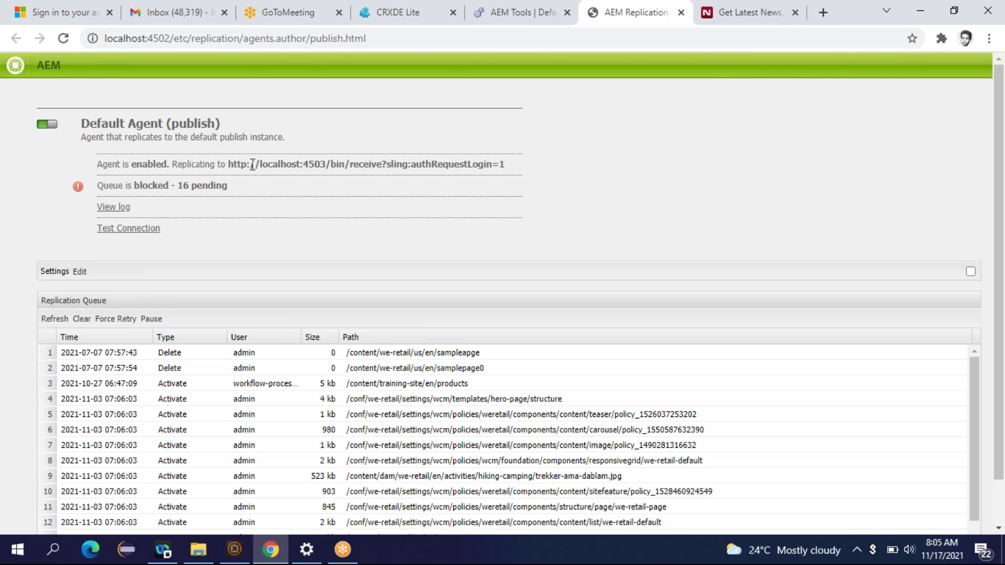
pyautogui.doubleClick(313, 166)
pyautogui.click(79, 272)
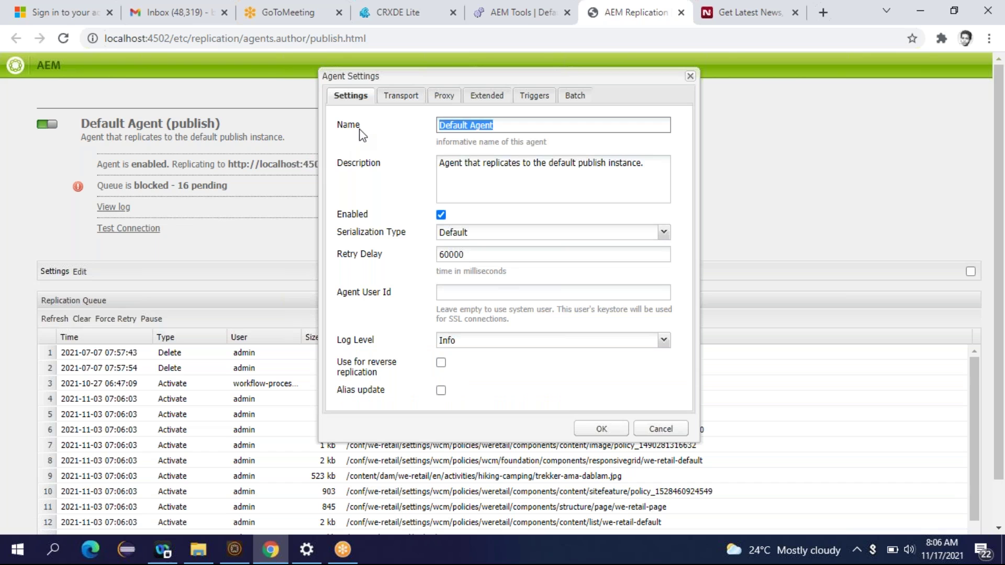
pyautogui.click(399, 100)
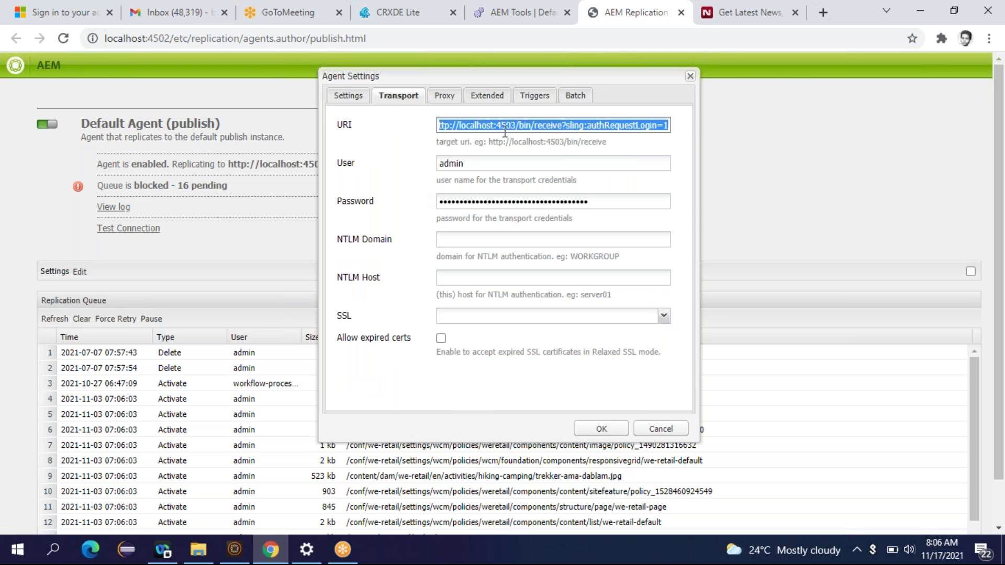
pyautogui.click(502, 126)
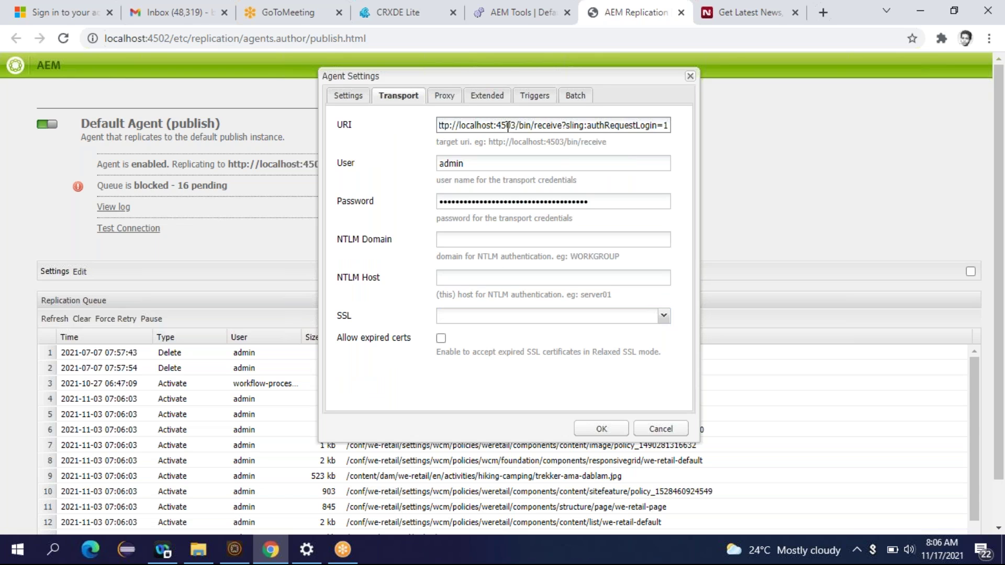
pyautogui.click(516, 124)
pyautogui.click(502, 124)
pyautogui.press('BackSpace')
pyautogui.write('4')
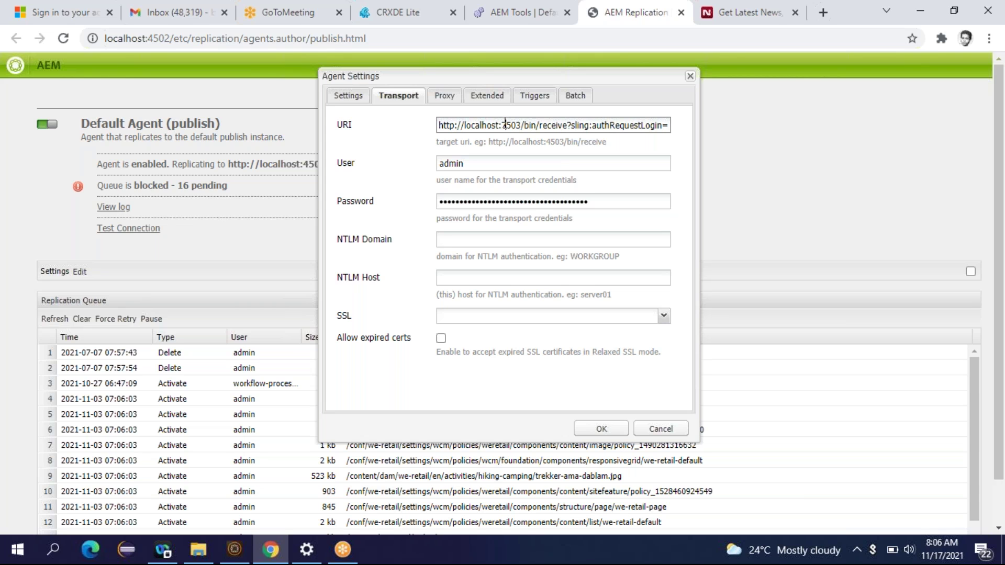
pyautogui.press('BackSpace')
pyautogui.write('7')
pyautogui.press('BackSpace')
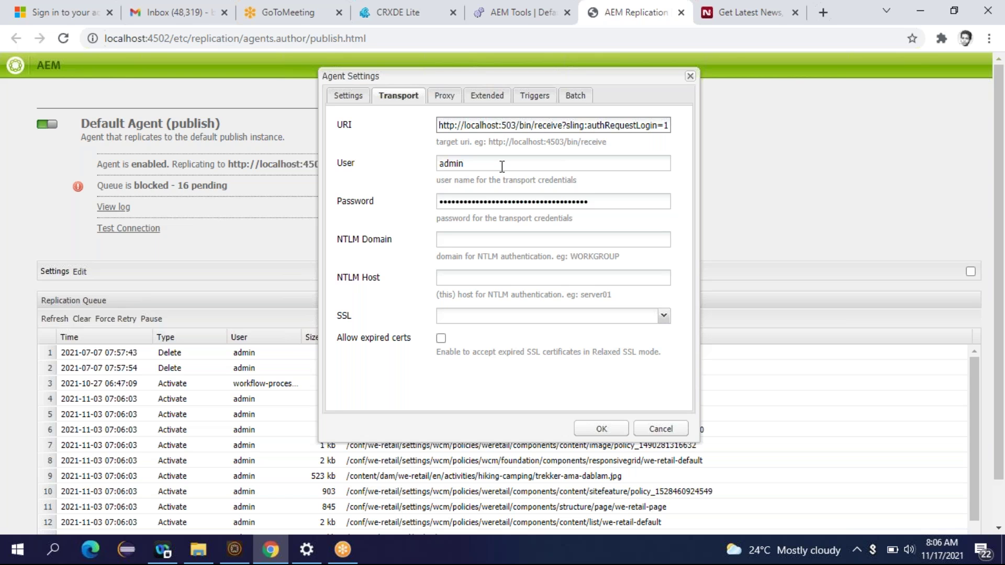
pyautogui.write('4')
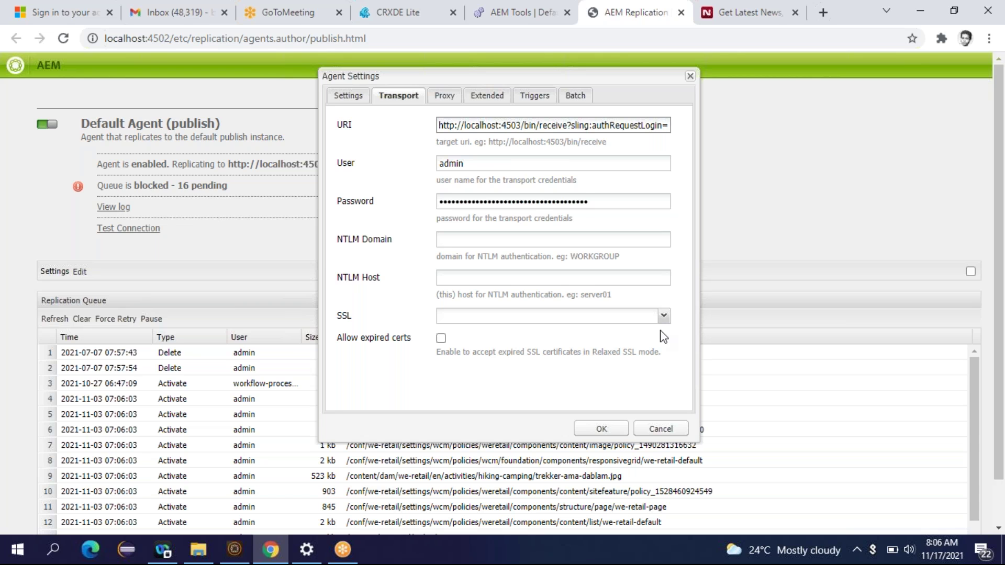
pyautogui.click(660, 429)
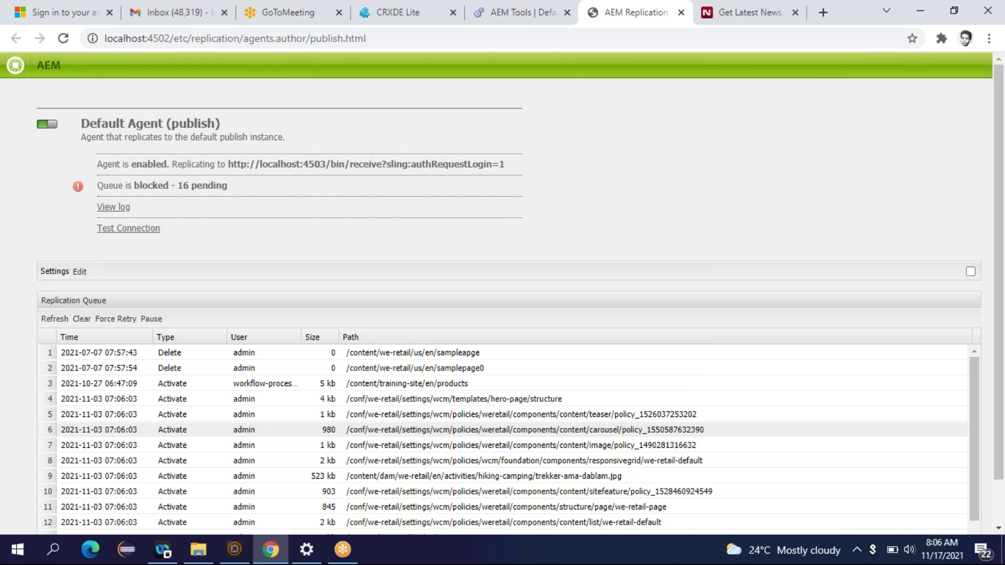
pyautogui.click(537, 21)
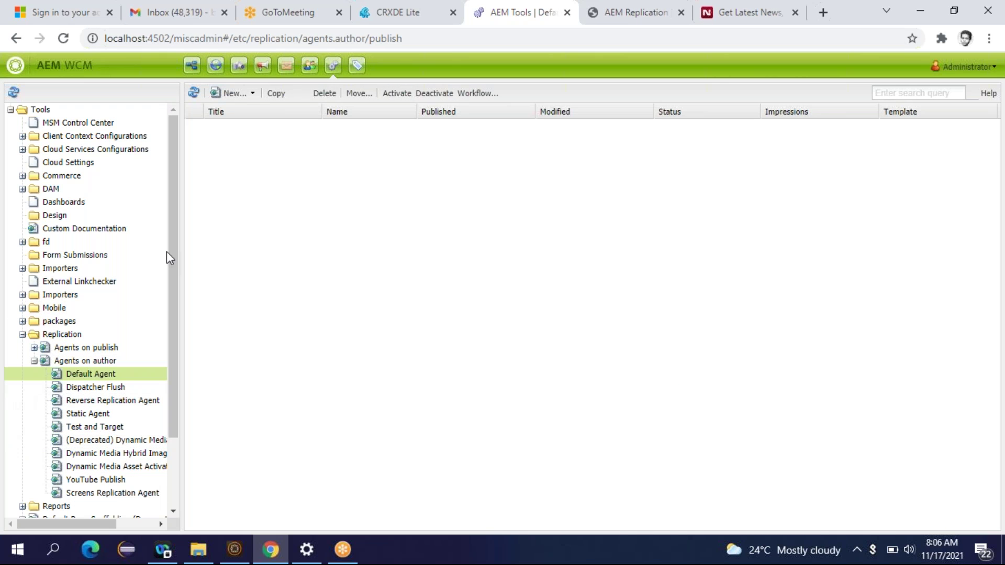
# Step: Collapse Replication and open the Workflow console in a new tab
pyautogui.click(22, 335)
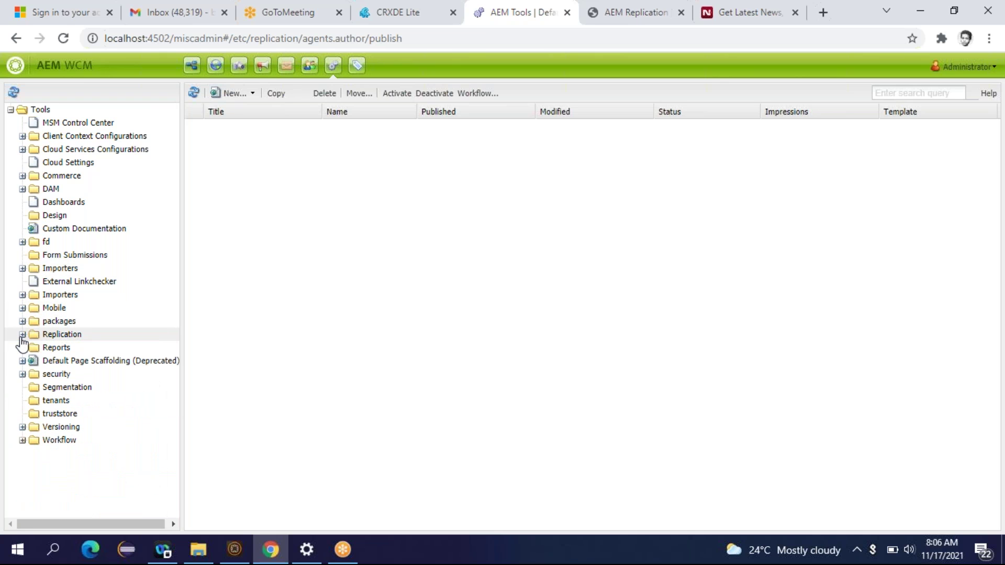
pyautogui.click(60, 440)
pyautogui.doubleClick(59, 440)
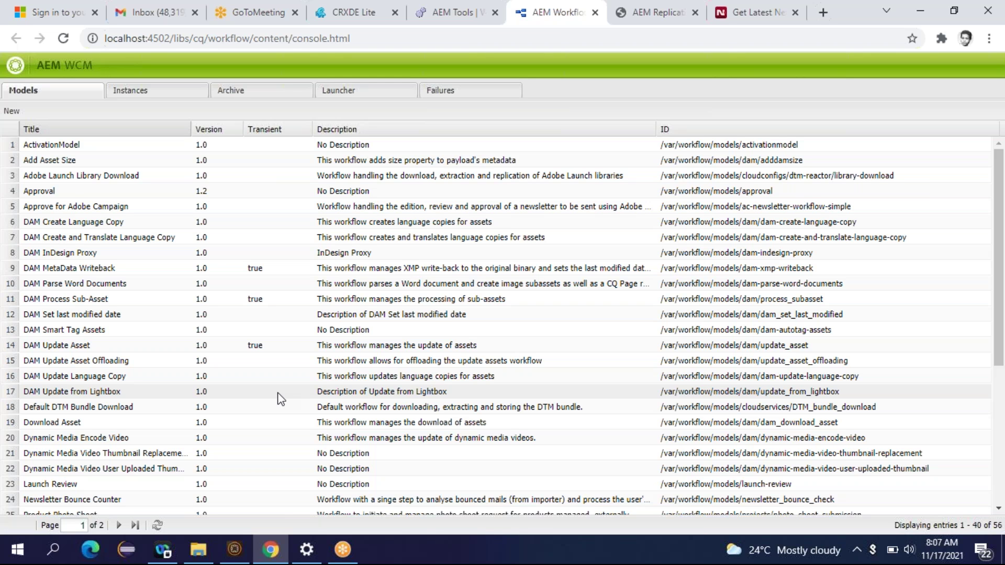
# Step: Return to the AEM Tools tab and launch the Tagging console
pyautogui.click(469, 24)
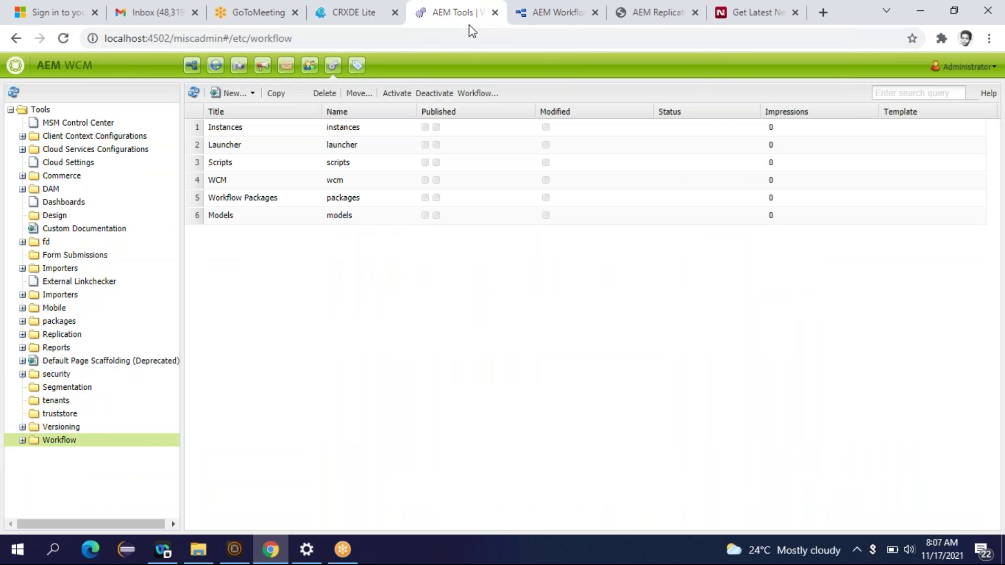
pyautogui.click(358, 69)
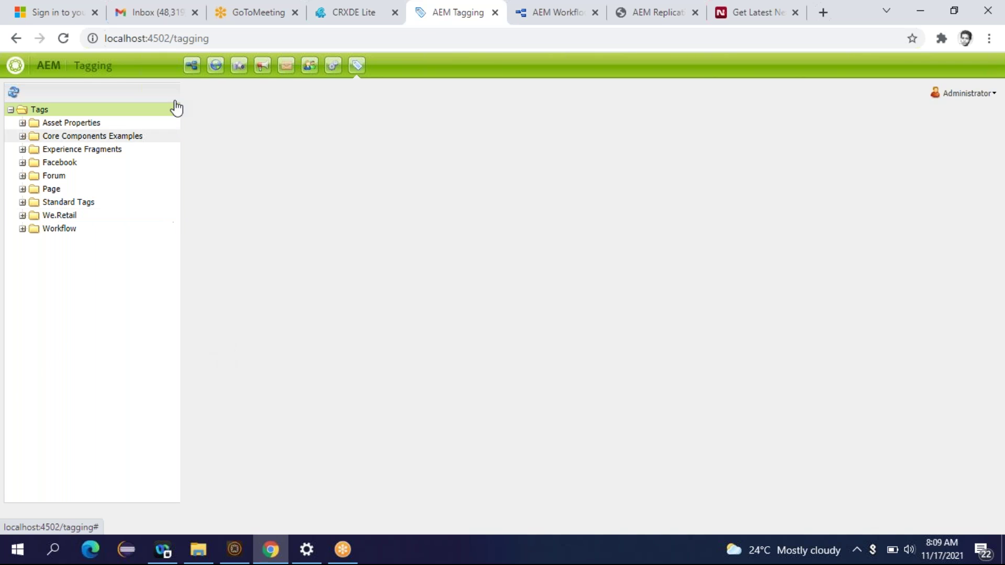
# Step: In a new tab, enter localhost:4502/system/ and pick the Web Console Bundles suggestion
pyautogui.click(820, 12)
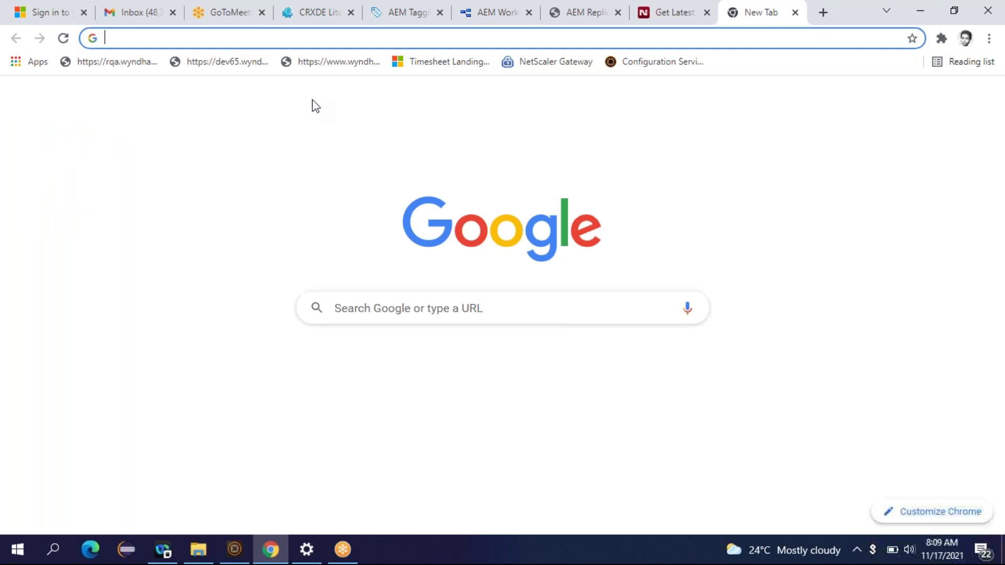
pyautogui.write('localhost:4502/crx/de/index.jsp')
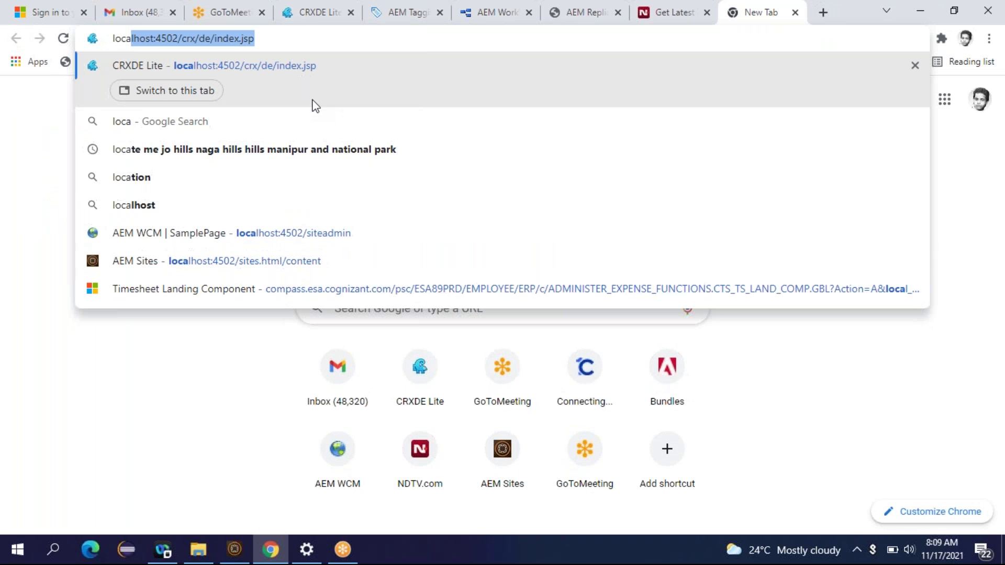
pyautogui.click(281, 41)
pyautogui.press('BackSpace')
pyautogui.press('BackSpace')
pyautogui.press('BackSpace')
pyautogui.press('BackSpace')
pyautogui.press('BackSpace')
pyautogui.press('BackSpace')
pyautogui.press('BackSpace')
pyautogui.press('BackSpace')
pyautogui.press('BackSpace')
pyautogui.press('BackSpace')
pyautogui.press('BackSpace')
pyautogui.press('BackSpace')
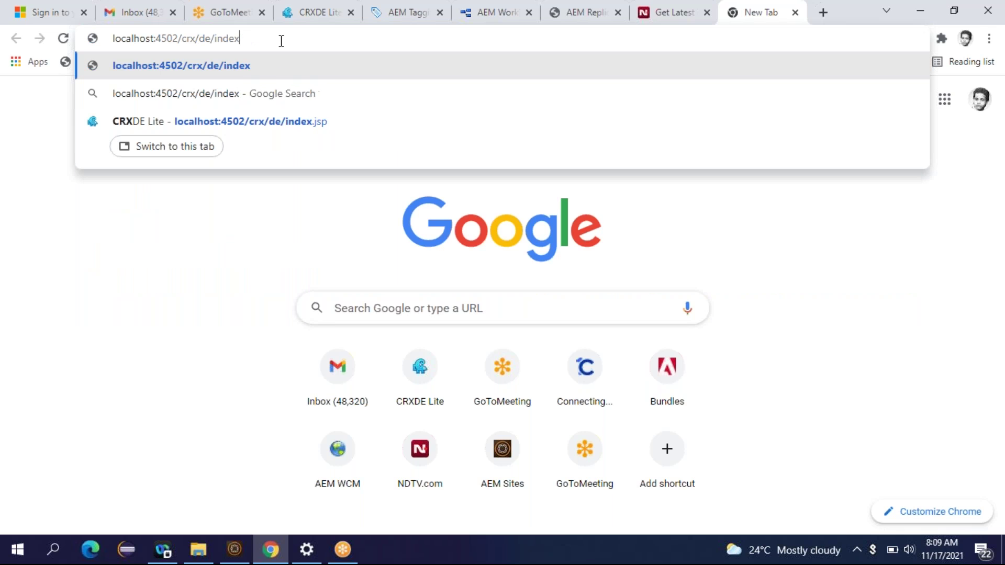
pyautogui.press('BackSpace')
pyautogui.press('BackSpace')
pyautogui.press('BackSpace')
pyautogui.press('BackSpace')
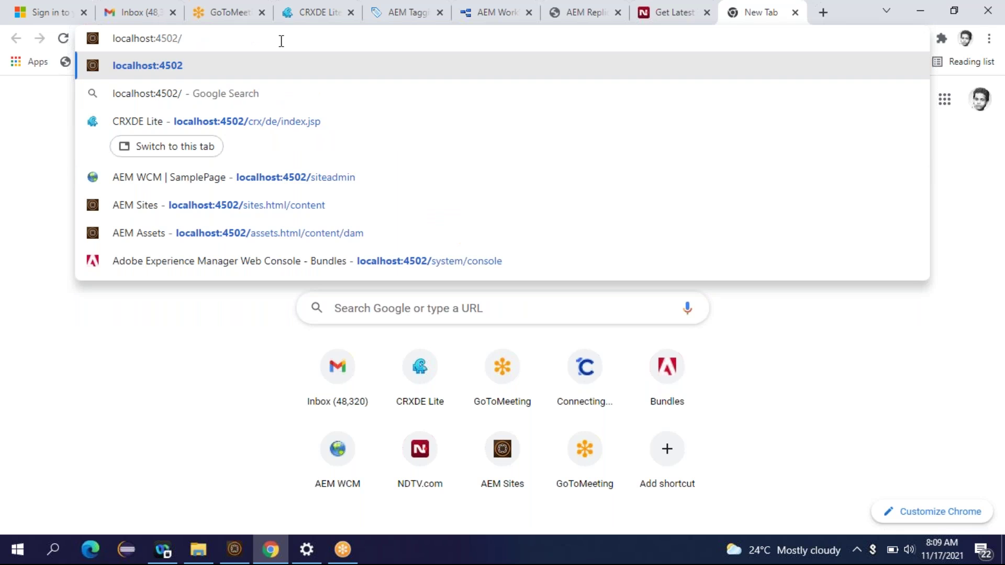
pyautogui.write('system/')
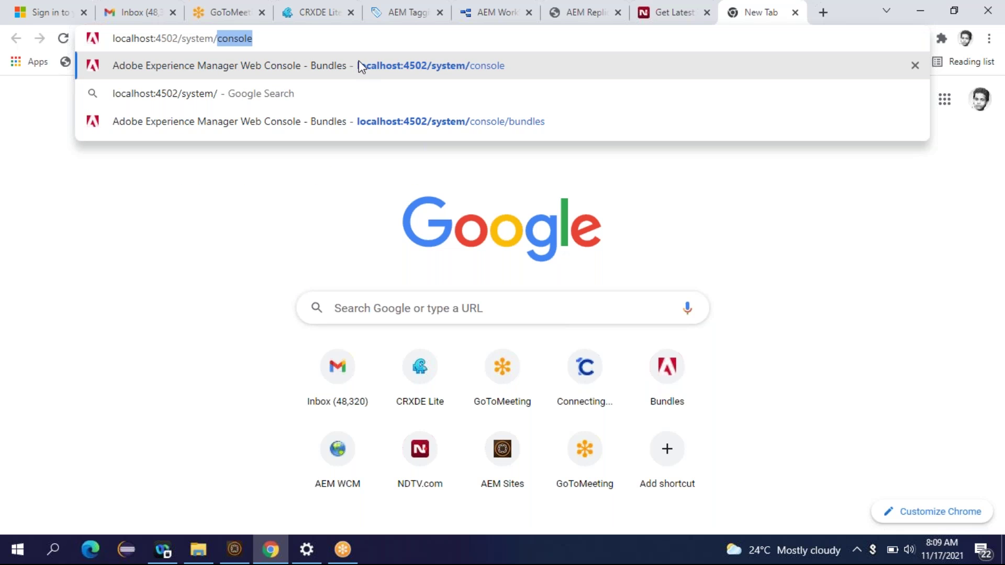
pyautogui.click(359, 62)
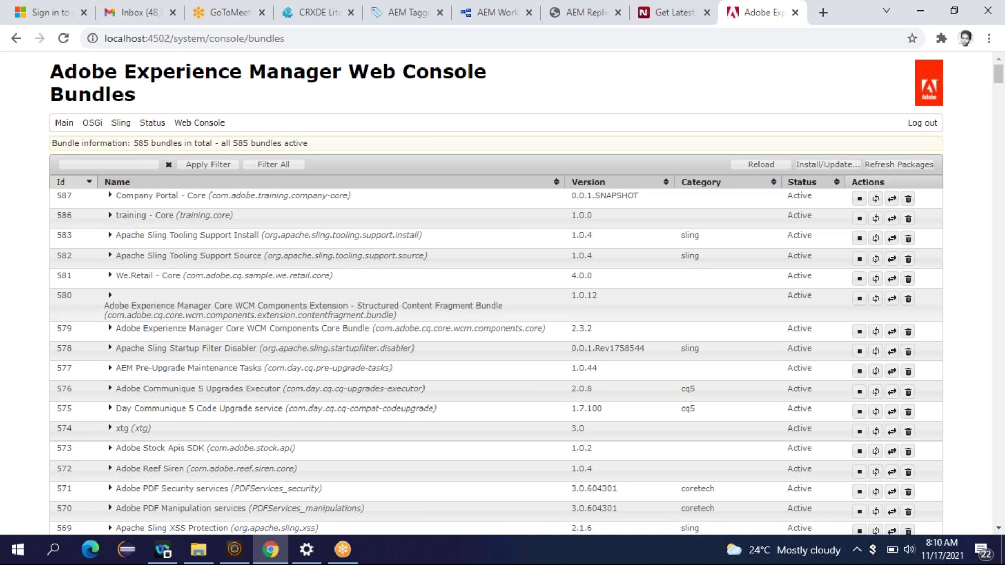
# Step: After reviewing the 585 active bundles, start another new browser tab
pyautogui.click(823, 12)
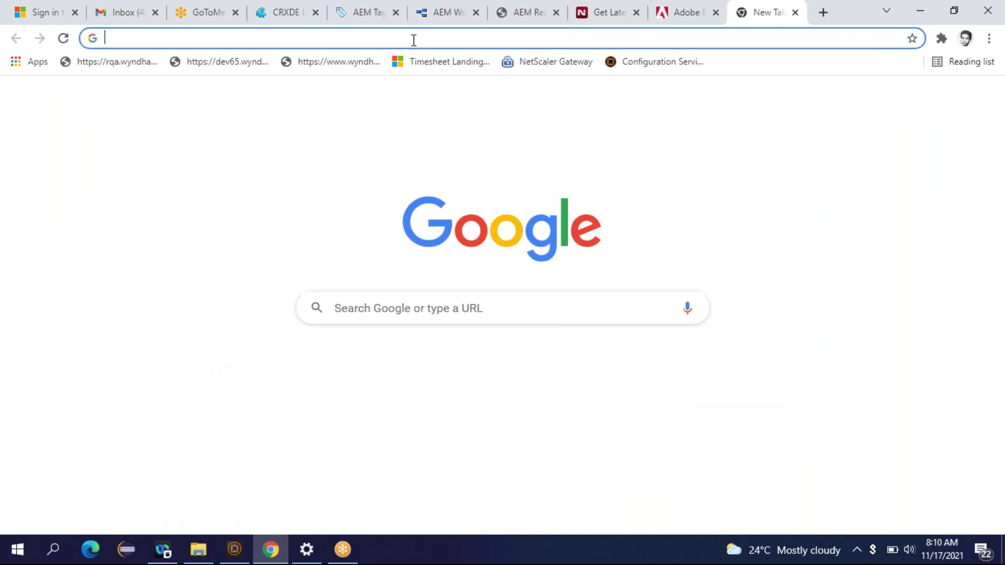
# Step: Load the AEM Start page at localhost:4502/aem/start.html in the new tab
pyautogui.write('loca')
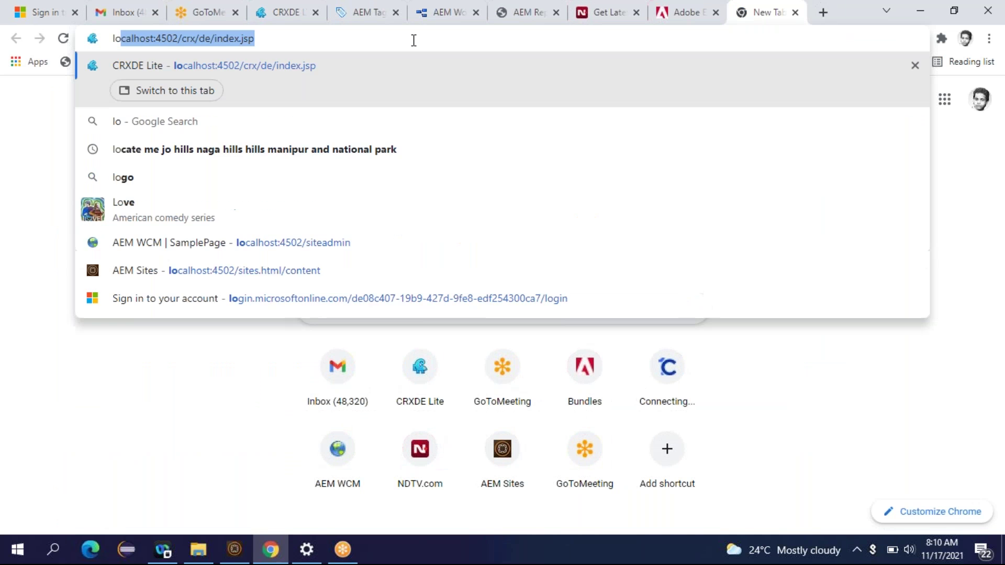
pyautogui.click(332, 39)
pyautogui.press('BackSpace')
pyautogui.press('BackSpace')
pyautogui.press('BackSpace')
pyautogui.press('BackSpace')
pyautogui.press('BackSpace')
pyautogui.press('BackSpace')
pyautogui.press('BackSpace')
pyautogui.press('BackSpace')
pyautogui.press('BackSpace')
pyautogui.press('BackSpace')
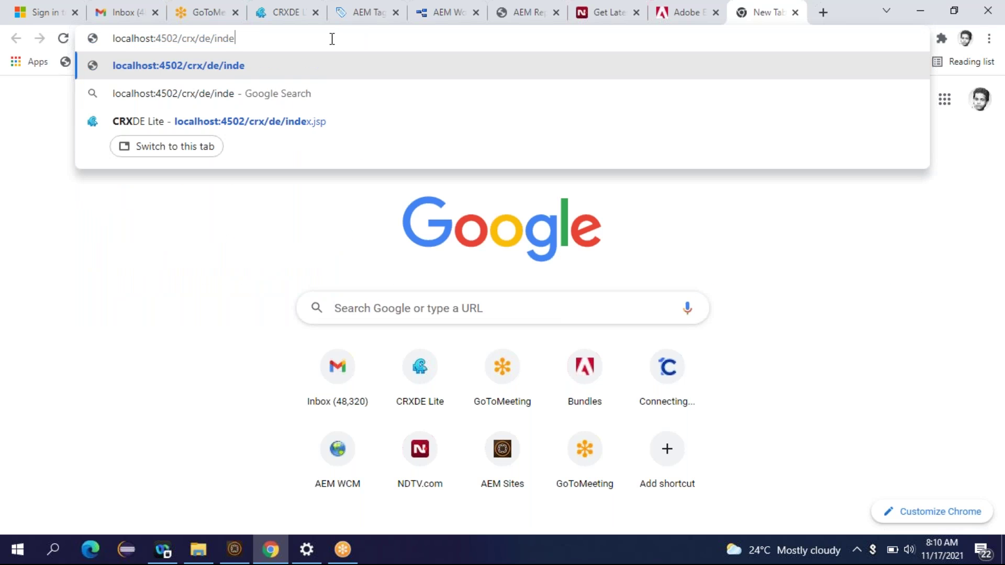
pyautogui.press('BackSpace')
pyautogui.press('BackSpace')
pyautogui.press('BackSpace')
pyautogui.press('BackSpace')
pyautogui.press('BackSpace')
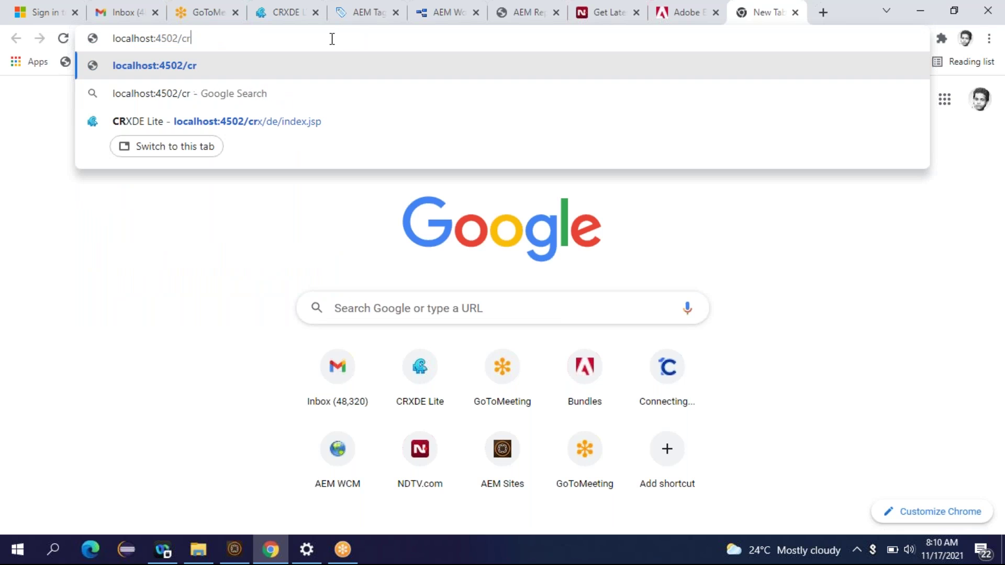
pyautogui.press('BackSpace')
pyautogui.write('aem/start')
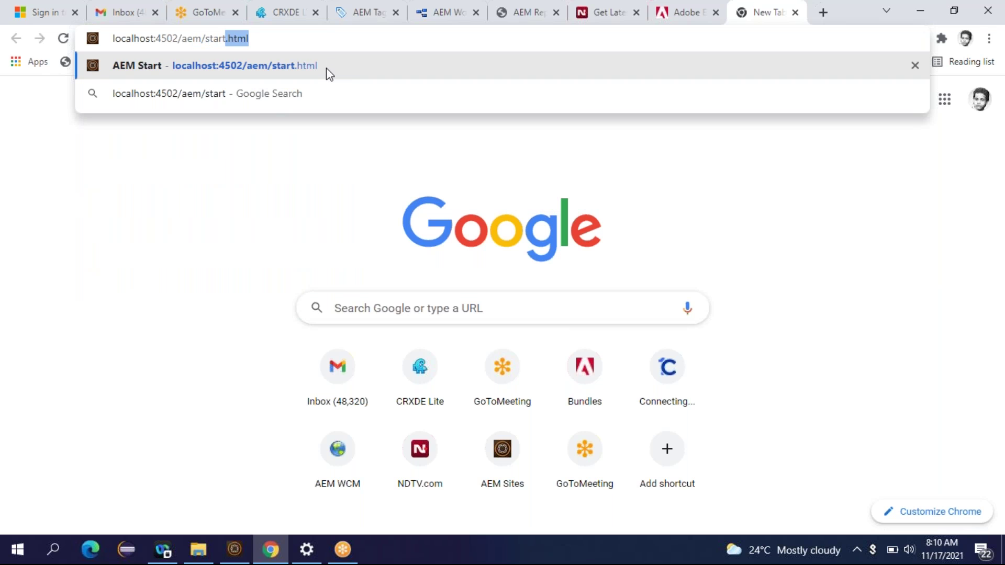
pyautogui.click(326, 68)
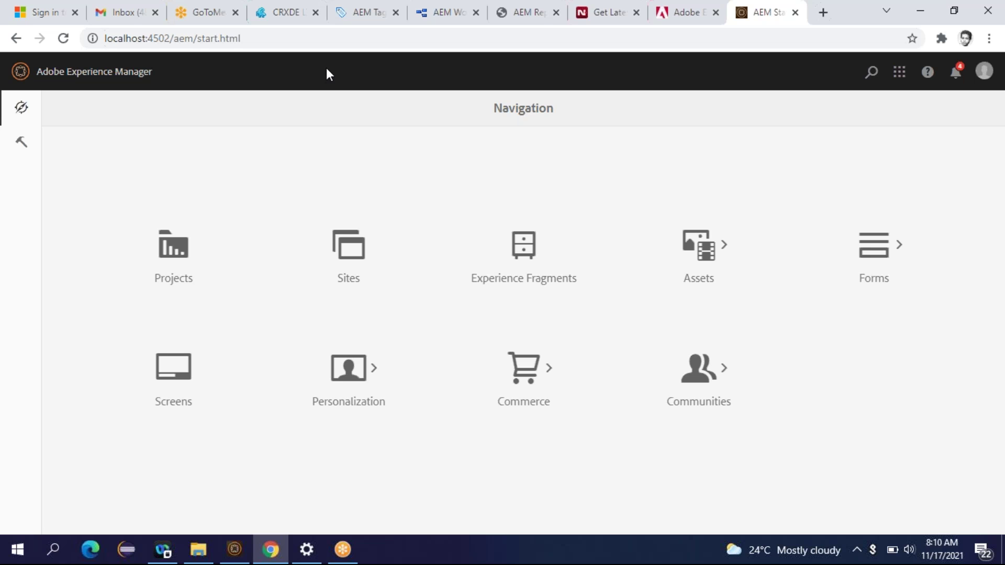
# Step: Switch the start page to the Tools panel, back to Navigation, then to Tools again
pyautogui.click(21, 145)
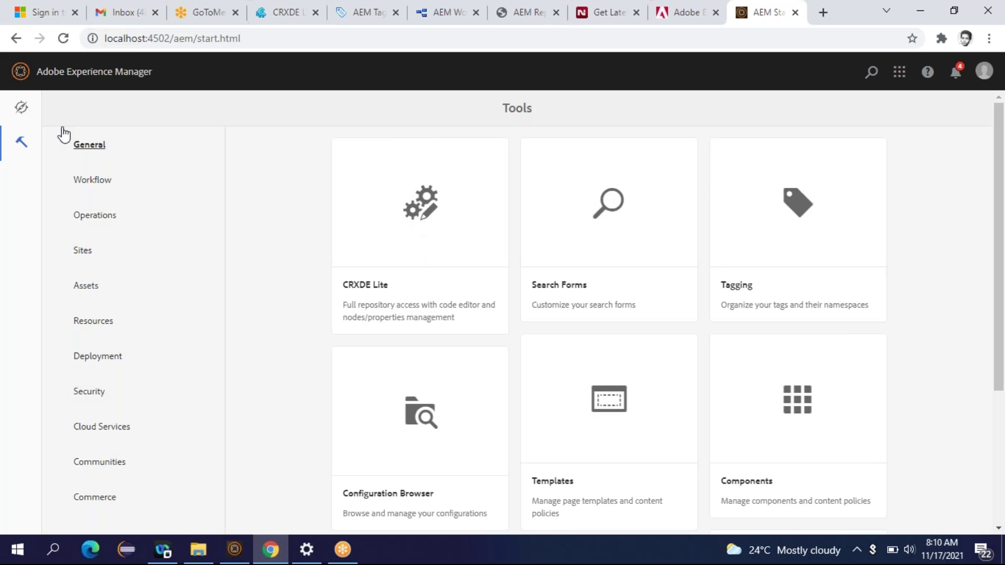
pyautogui.click(23, 111)
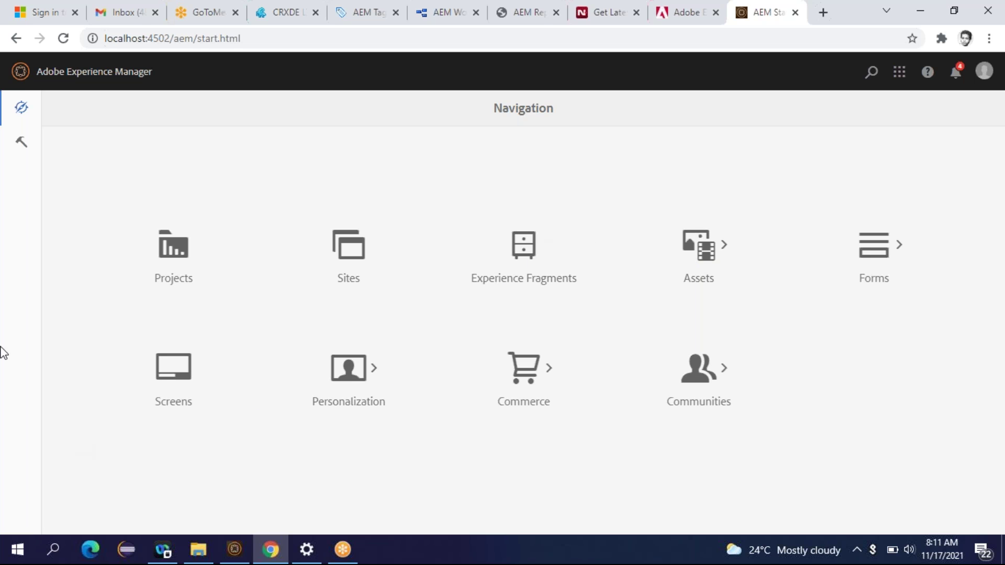
pyautogui.click(21, 142)
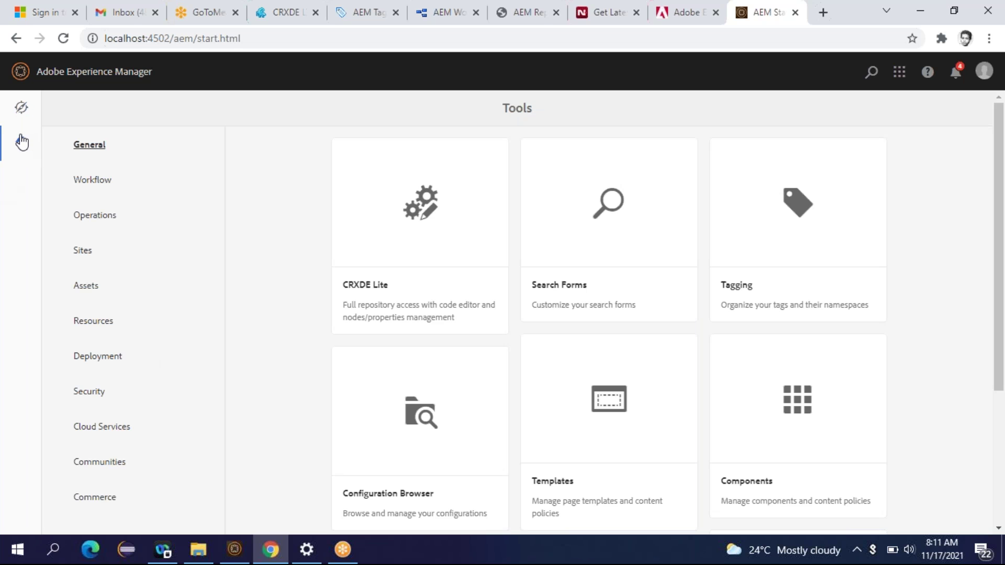